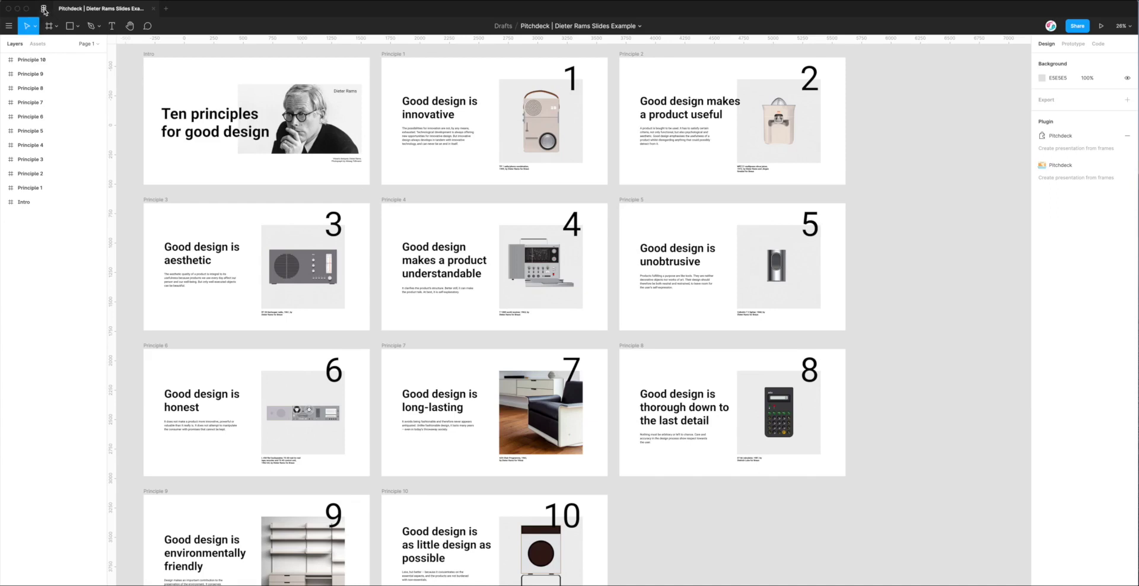
# Step: Look up the Pitchdeck Presentation Studio plugin in the Community search, and return to the Dieter Rams slides file
pyautogui.click(44, 9)
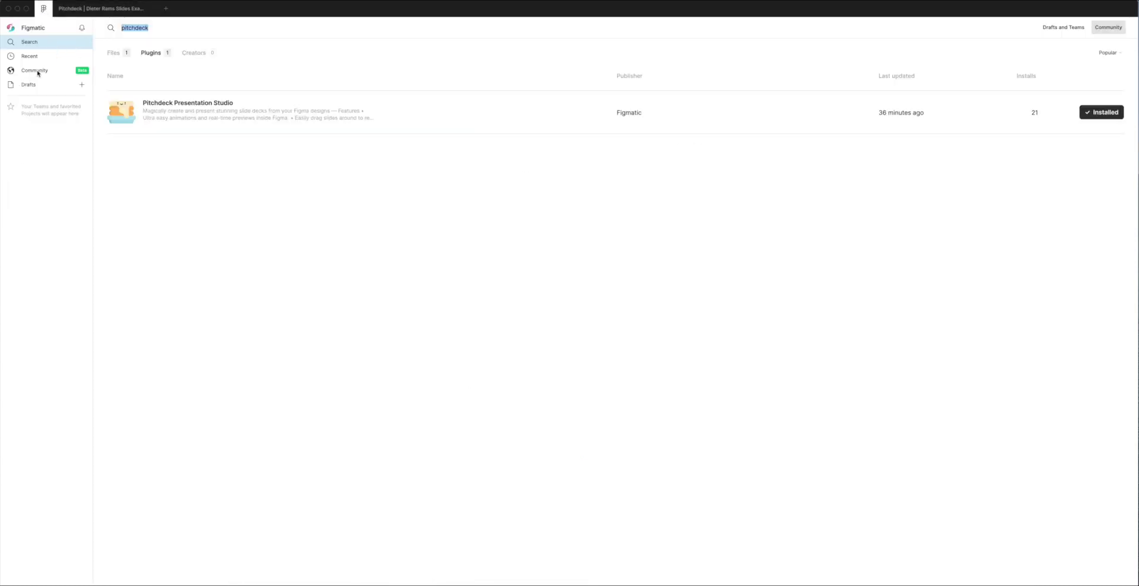
pyautogui.click(146, 28)
pyautogui.click(100, 9)
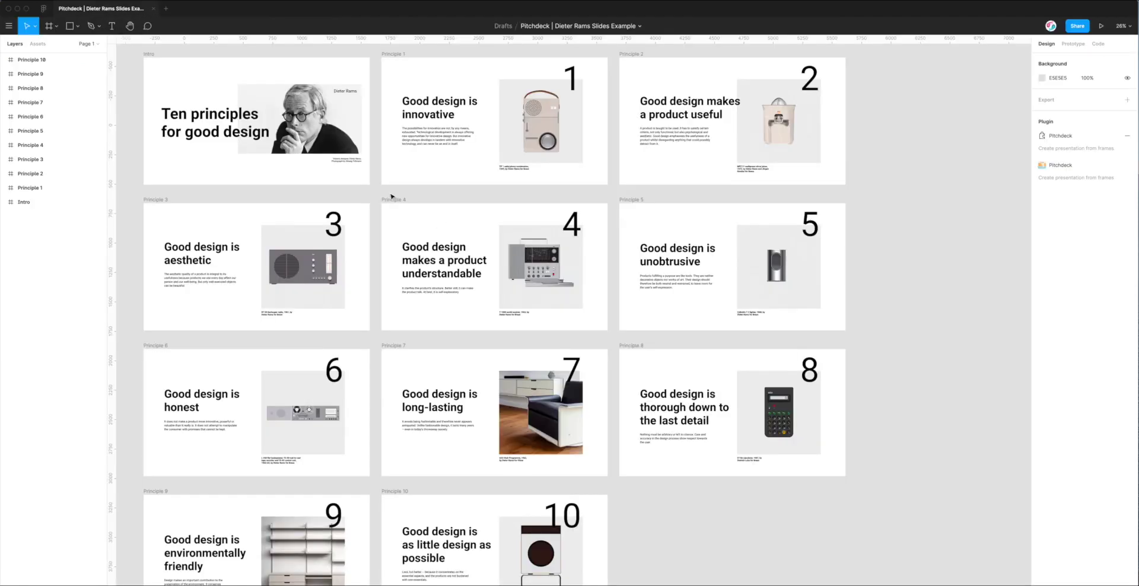
# Step: Run the Pitchdeck Presentation Studio plugin on the slides file
pyautogui.scroll(1, 375, 180)
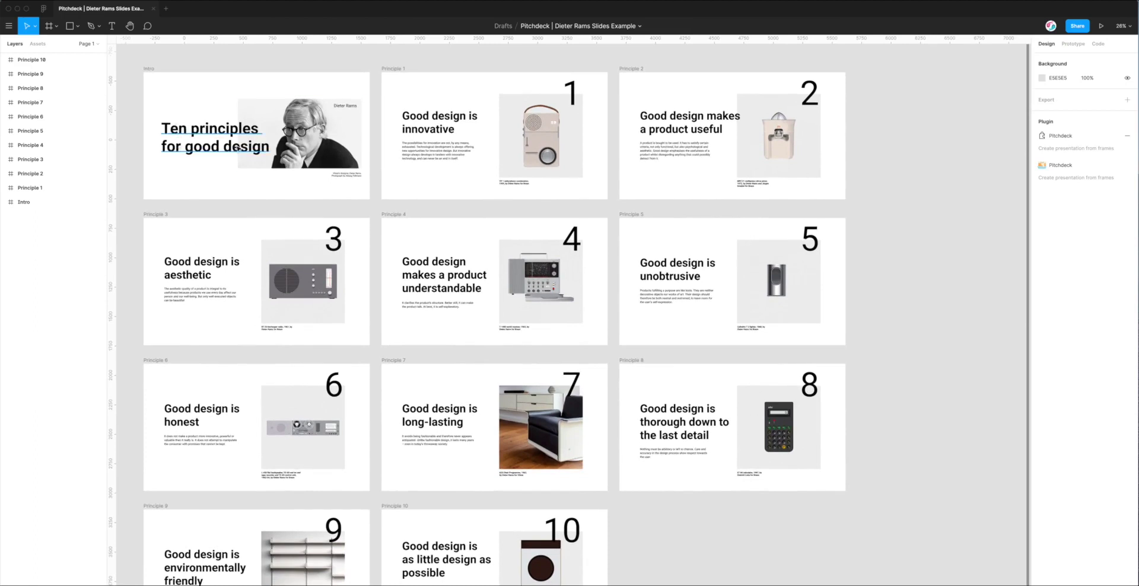
pyautogui.scroll(-1, 379, 125)
pyautogui.scroll(2, 379, 126)
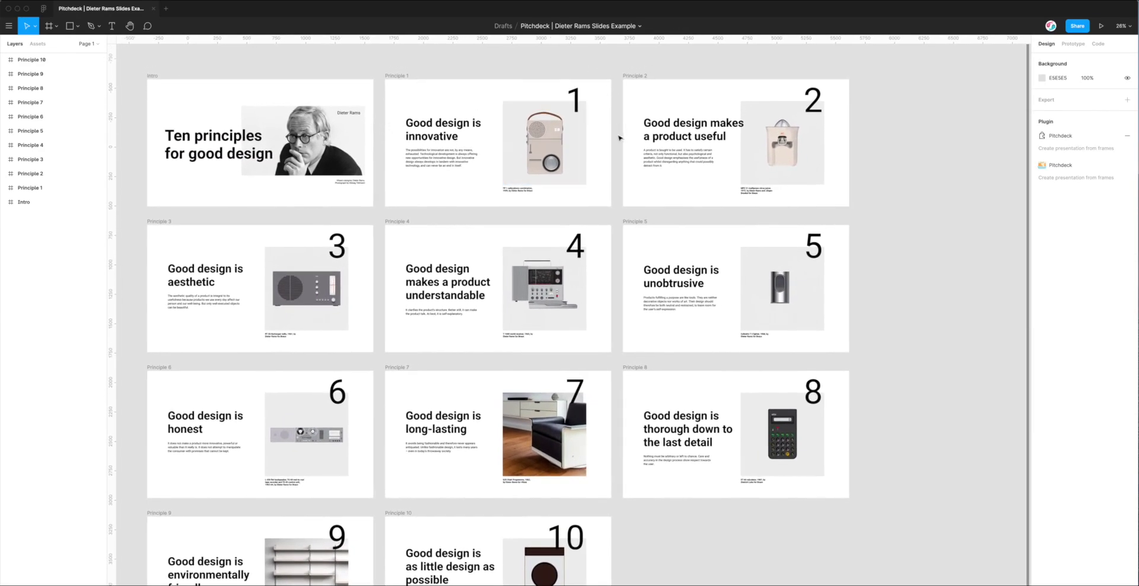
pyautogui.scroll(-1, 622, 137)
pyautogui.scroll(1, 622, 137)
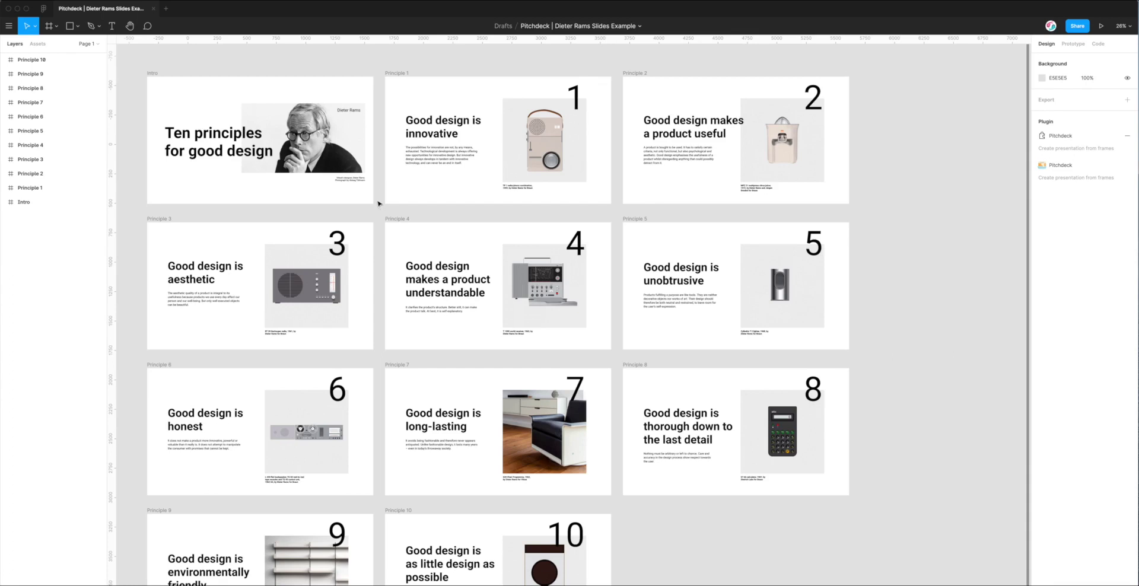
pyautogui.rightClick(380, 174)
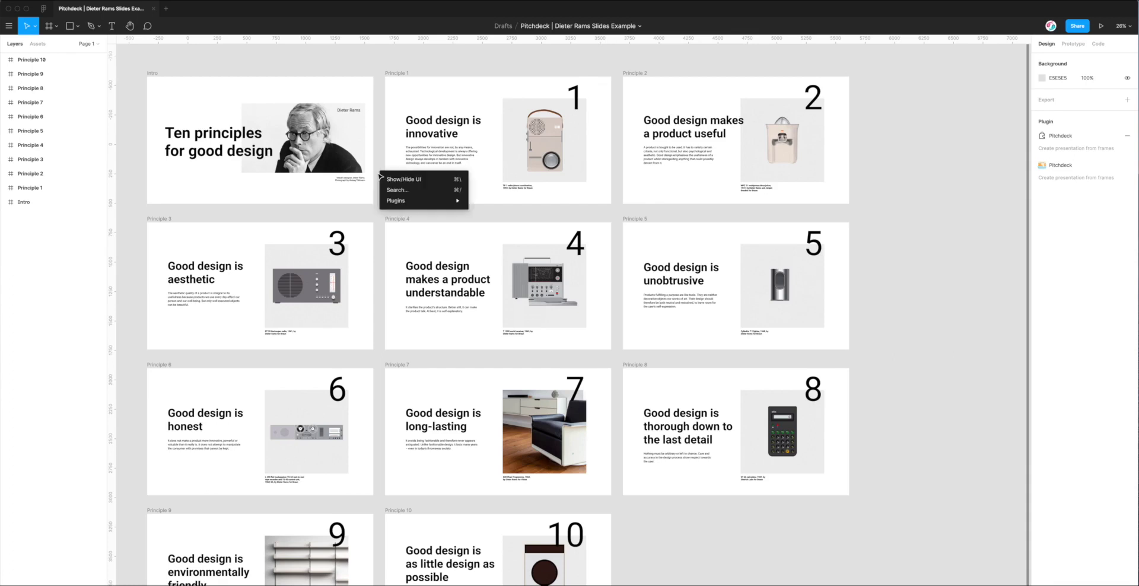
pyautogui.moveTo(405, 203)
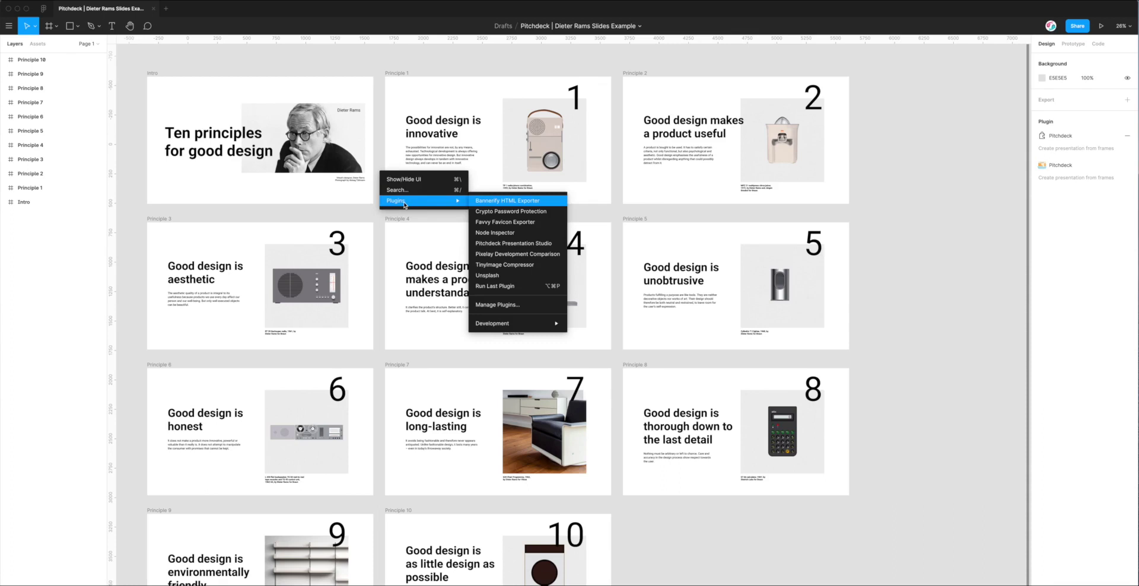
pyautogui.click(516, 245)
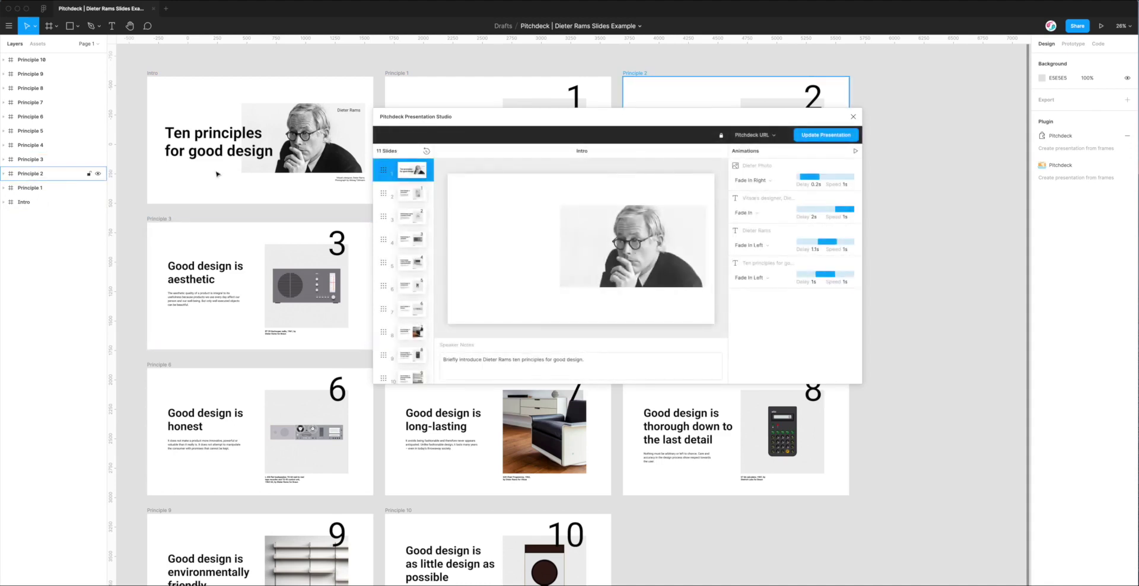
# Step: Preview the Principle 1, Principle 2 and Principle 3 slides in the plugin, and return to the Intro slide
pyautogui.moveTo(485, 118); pyautogui.dragTo(475, 103)
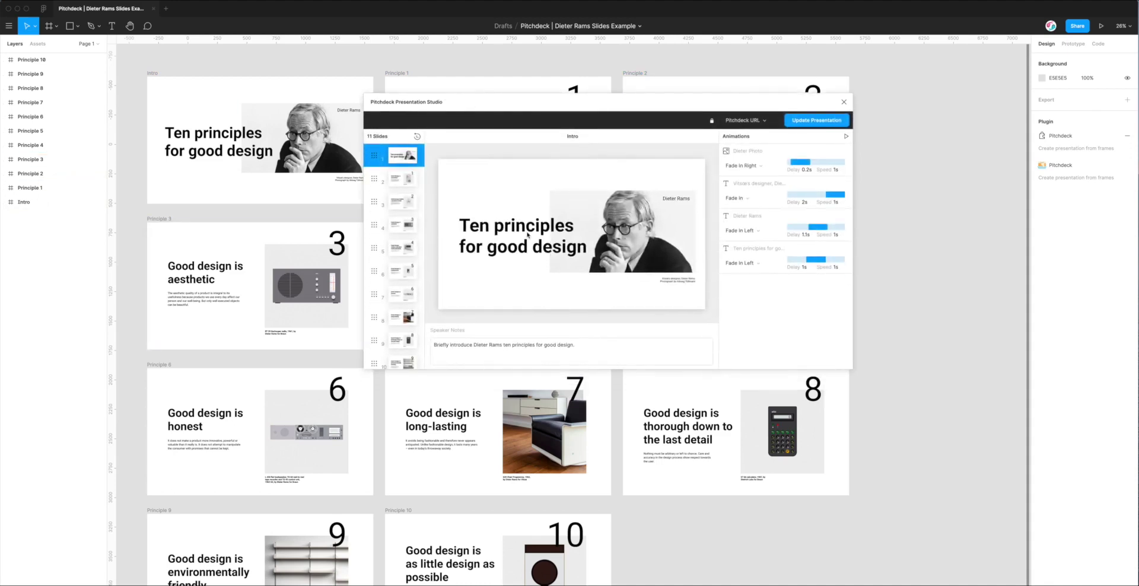
pyautogui.moveTo(543, 101); pyautogui.dragTo(558, 117)
pyautogui.click(418, 193)
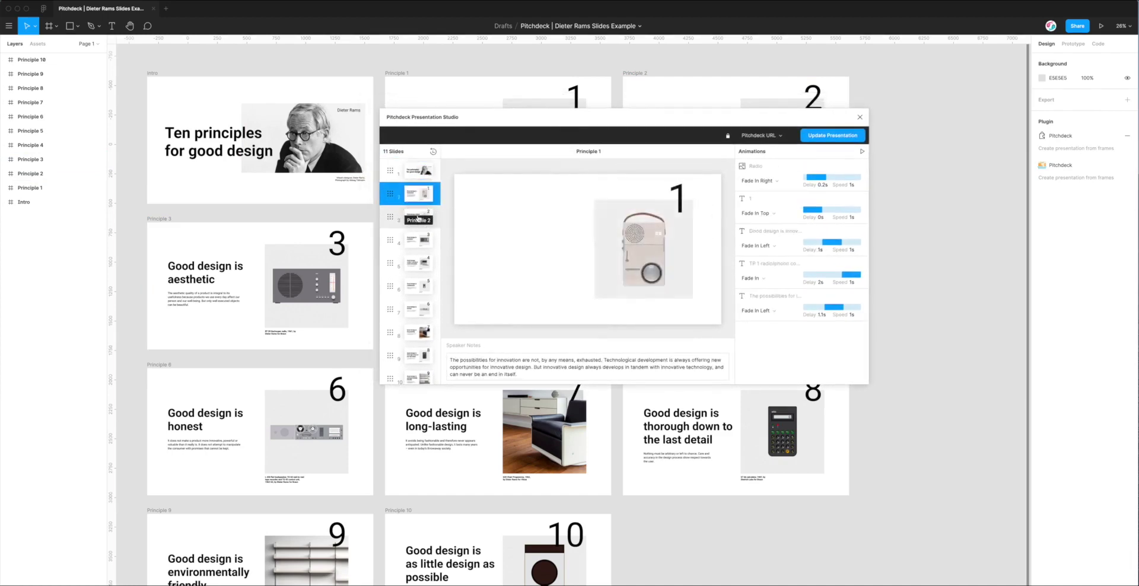
pyautogui.click(418, 217)
pyautogui.click(420, 238)
pyautogui.click(419, 171)
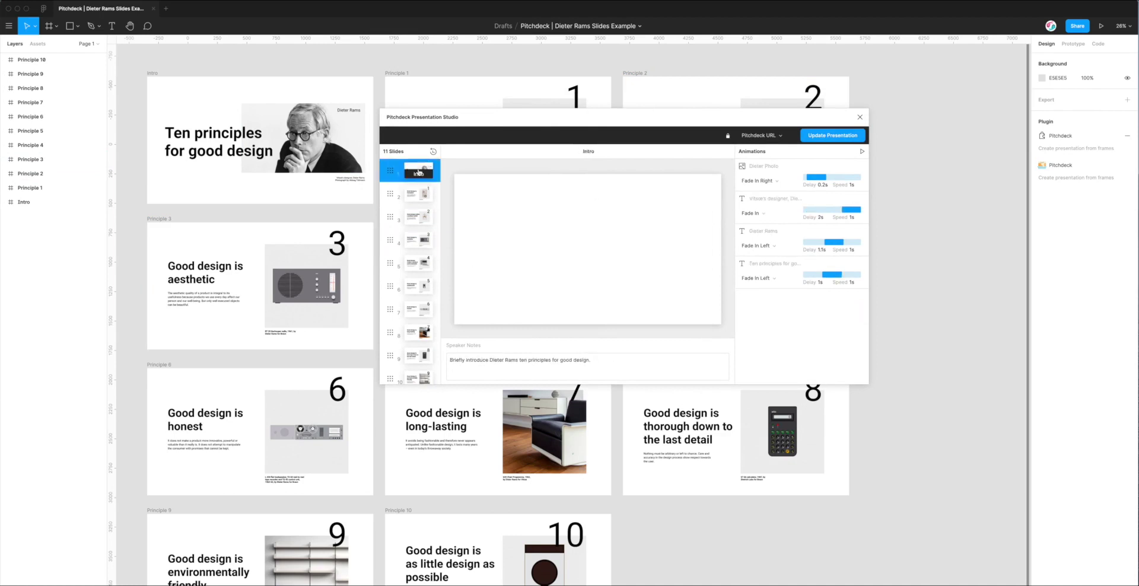
# Step: Examine the plugin's slide list through to its last slide, open that slide, and return to the Intro slide
pyautogui.moveTo(501, 116); pyautogui.dragTo(316, 104)
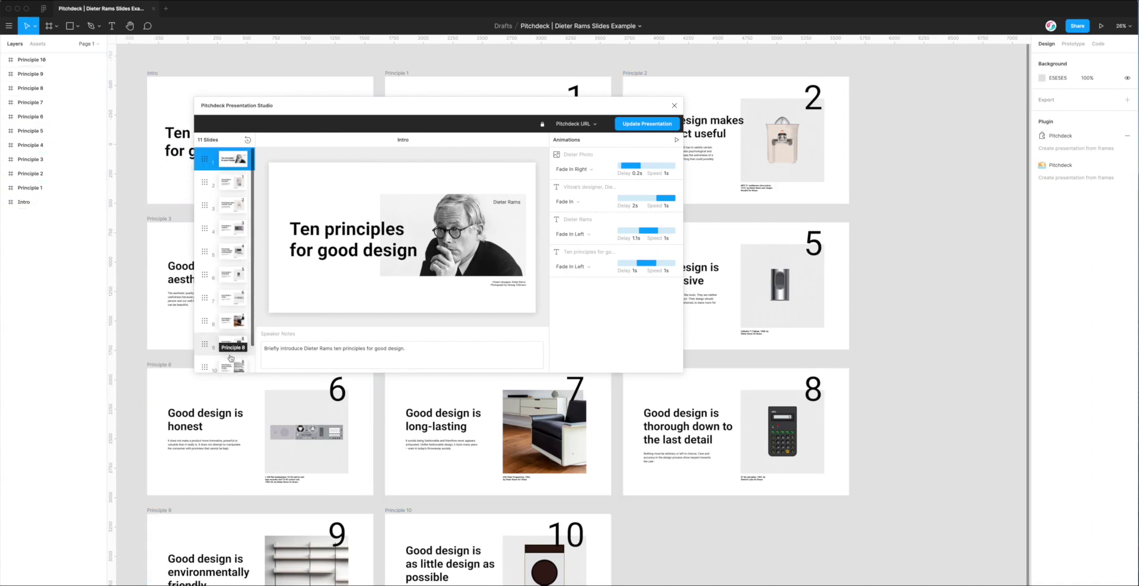
pyautogui.scroll(-2, 231, 358)
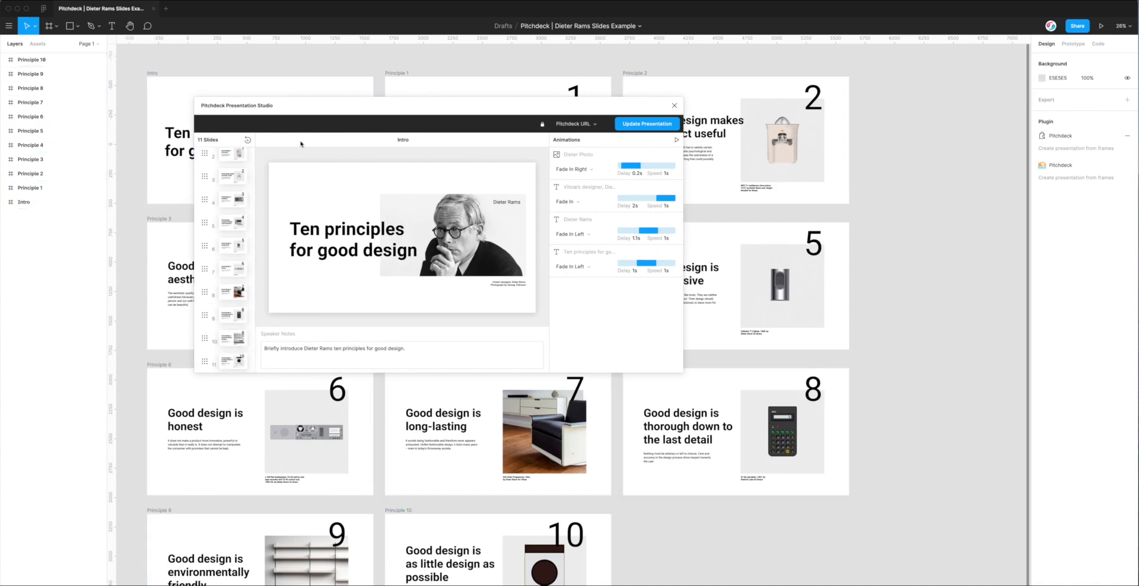
pyautogui.moveTo(312, 106); pyautogui.dragTo(312, 95)
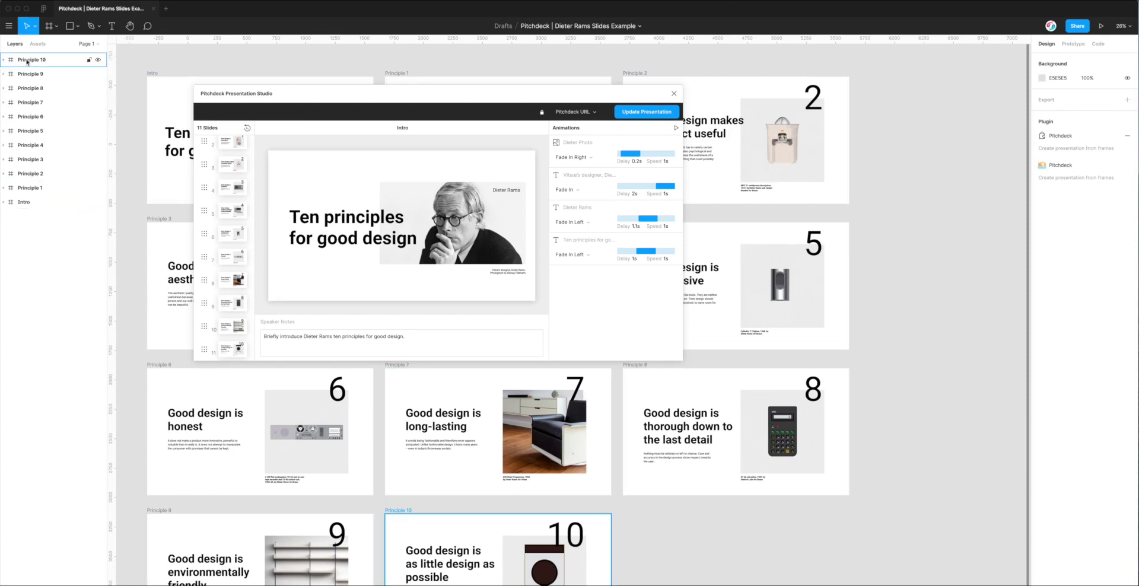
pyautogui.scroll(2, 225, 214)
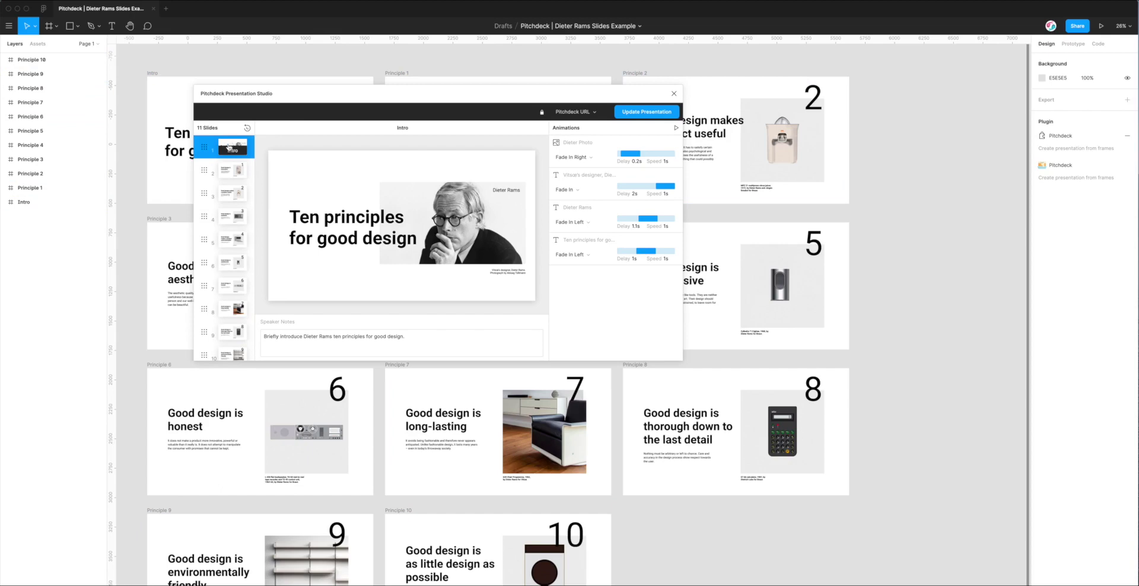
pyautogui.scroll(-1, 225, 249)
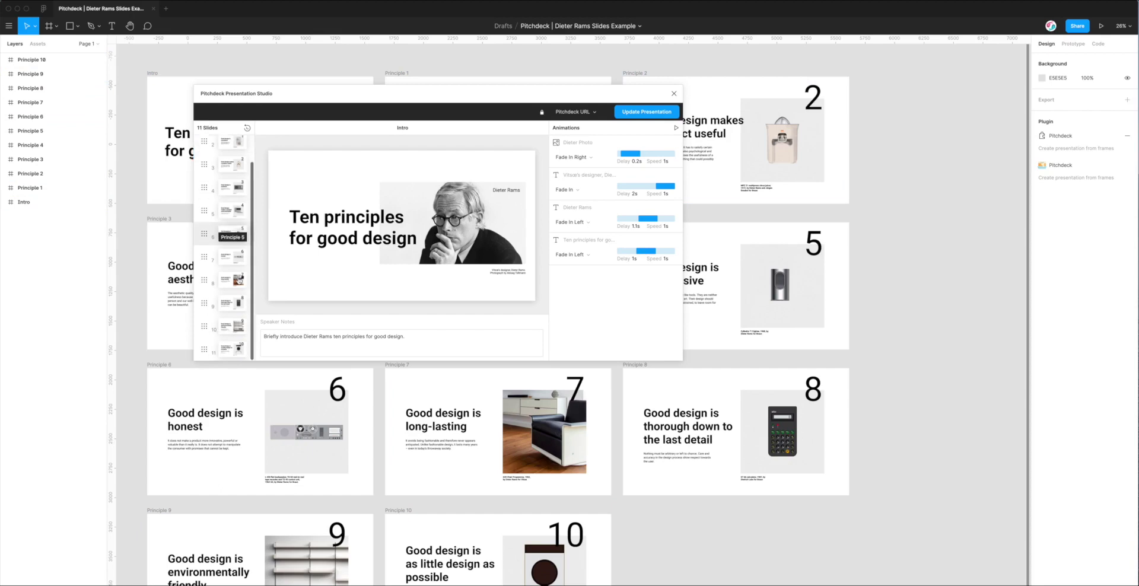
pyautogui.click(224, 350)
pyautogui.scroll(1, 226, 249)
pyautogui.click(230, 147)
# Step: Reposition the plugin window to compare its slide order with the frames on the canvas and in the layer list
pyautogui.moveTo(299, 95); pyautogui.dragTo(288, 129)
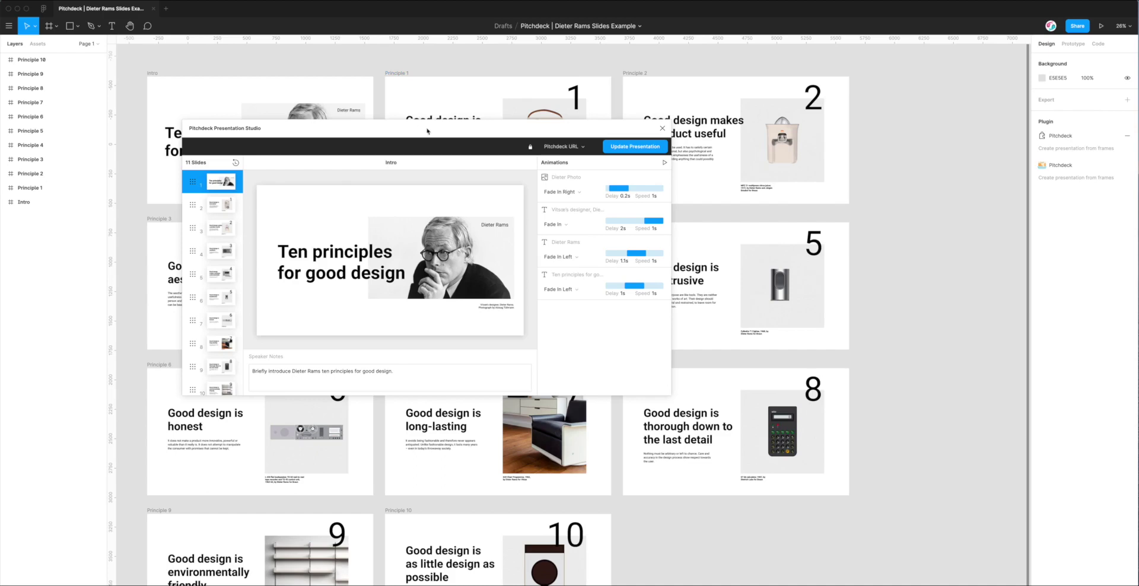
pyautogui.moveTo(425, 128); pyautogui.dragTo(485, 246)
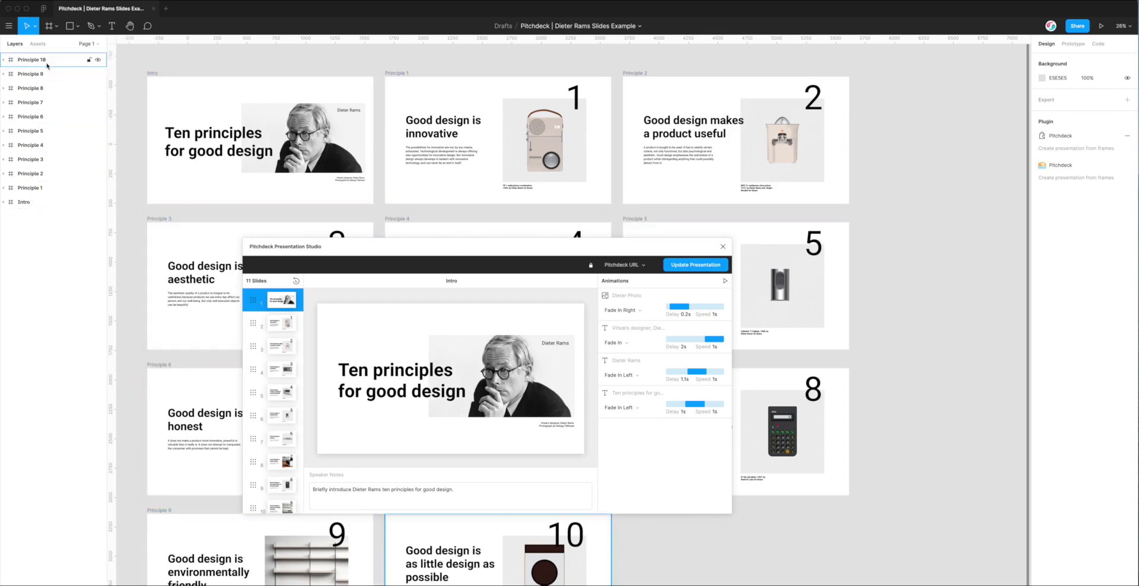
pyautogui.moveTo(401, 239); pyautogui.dragTo(382, 146)
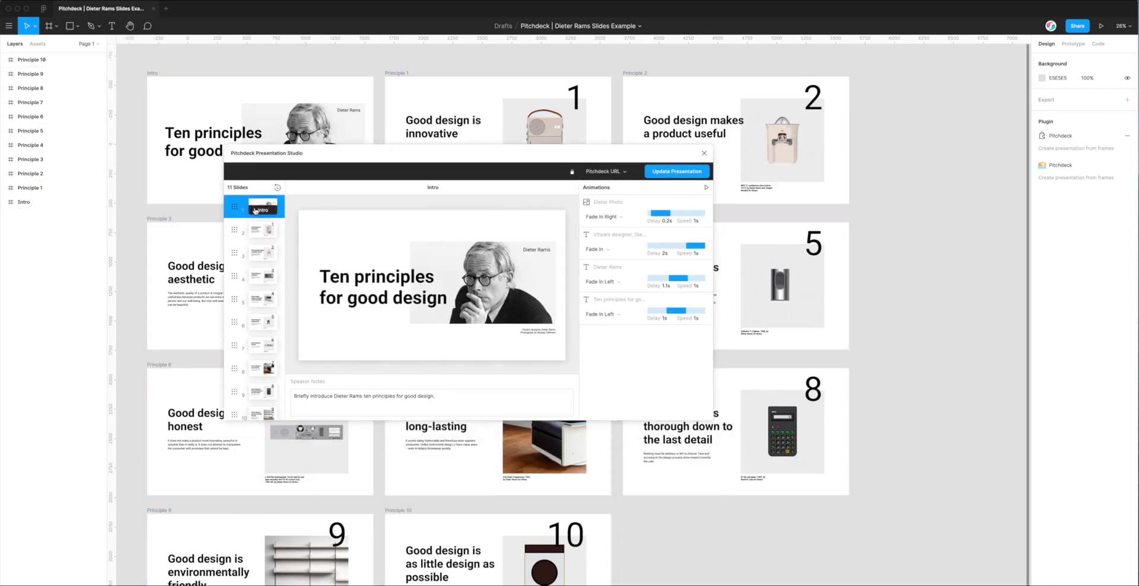
pyautogui.scroll(-2, 259, 304)
pyautogui.scroll(1, 270, 279)
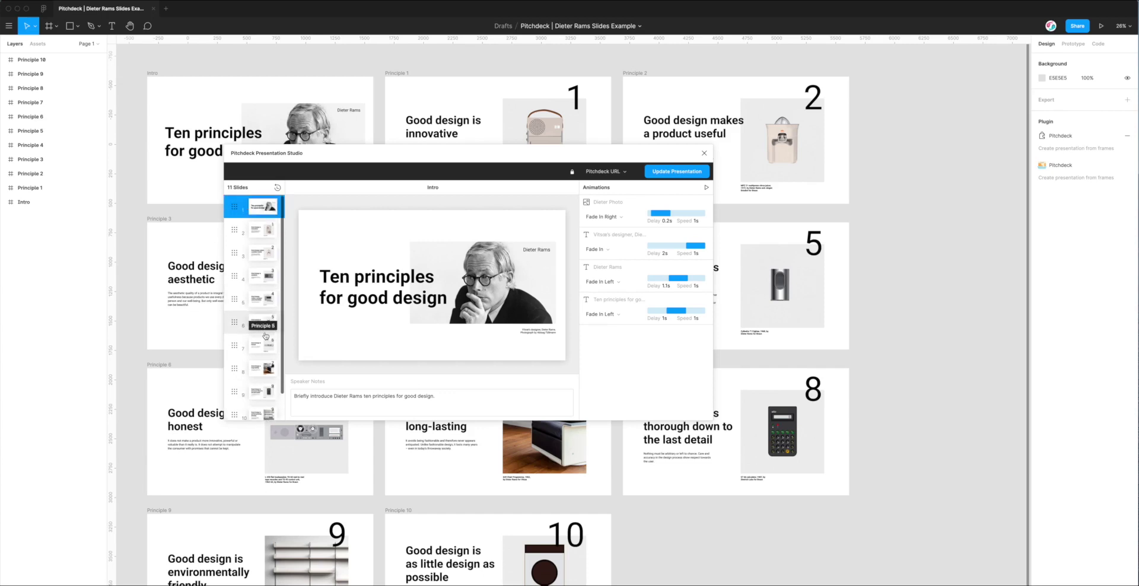
pyautogui.scroll(-1, 270, 258)
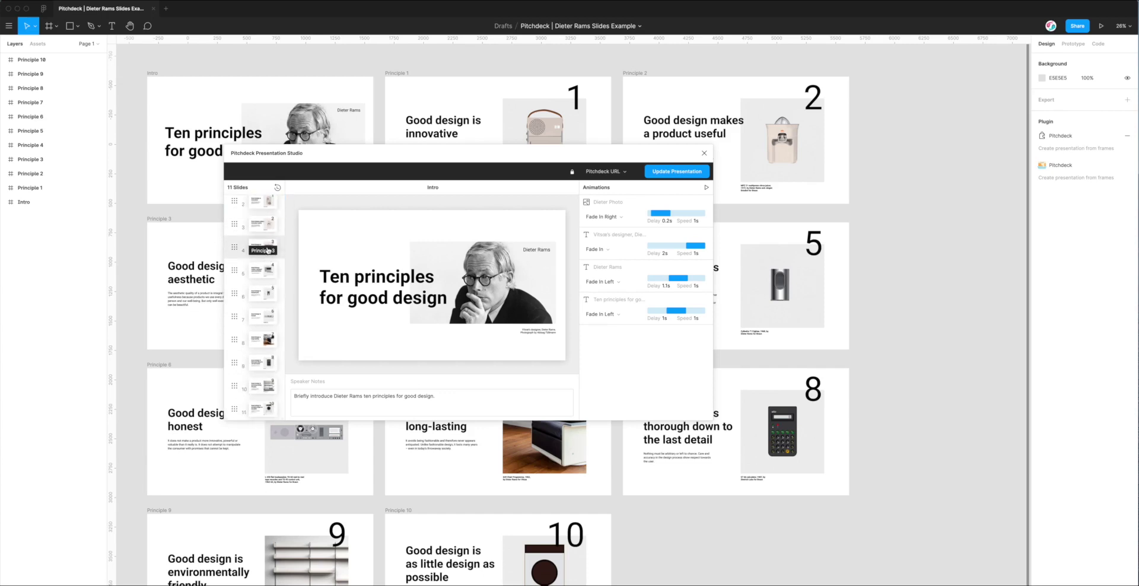
pyautogui.scroll(1, 269, 261)
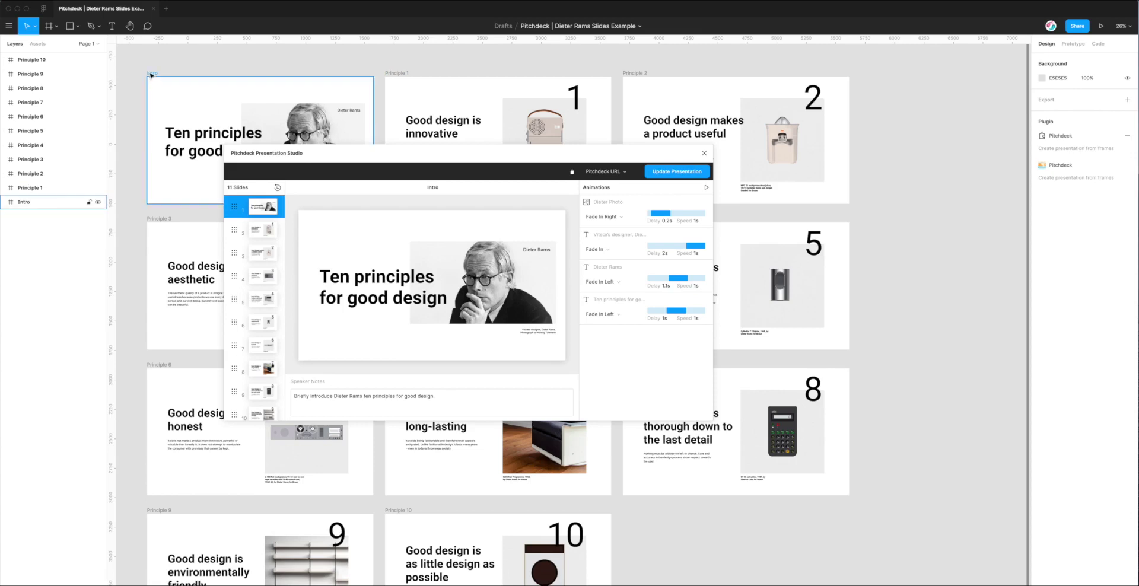
pyautogui.moveTo(323, 156); pyautogui.dragTo(336, 152)
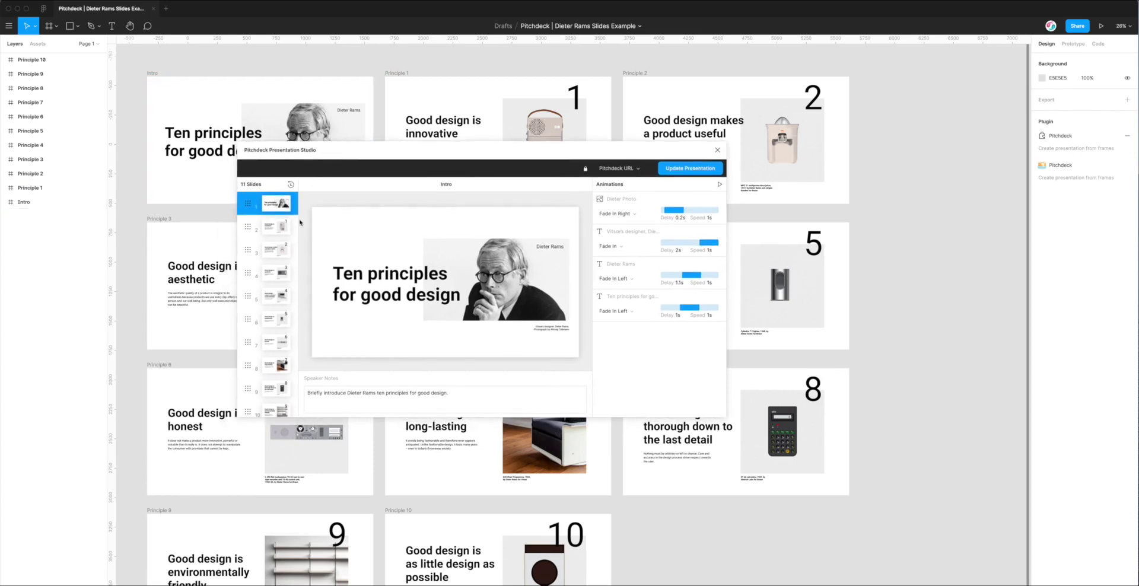
# Step: Try moving the Intro slide to fifth and to fourth place in the slide order, returning it to first each time
pyautogui.moveTo(251, 206)
pyautogui.mouseDown()
pyautogui.moveTo(249, 228)
pyautogui.moveTo(249, 207)
pyautogui.mouseUp()
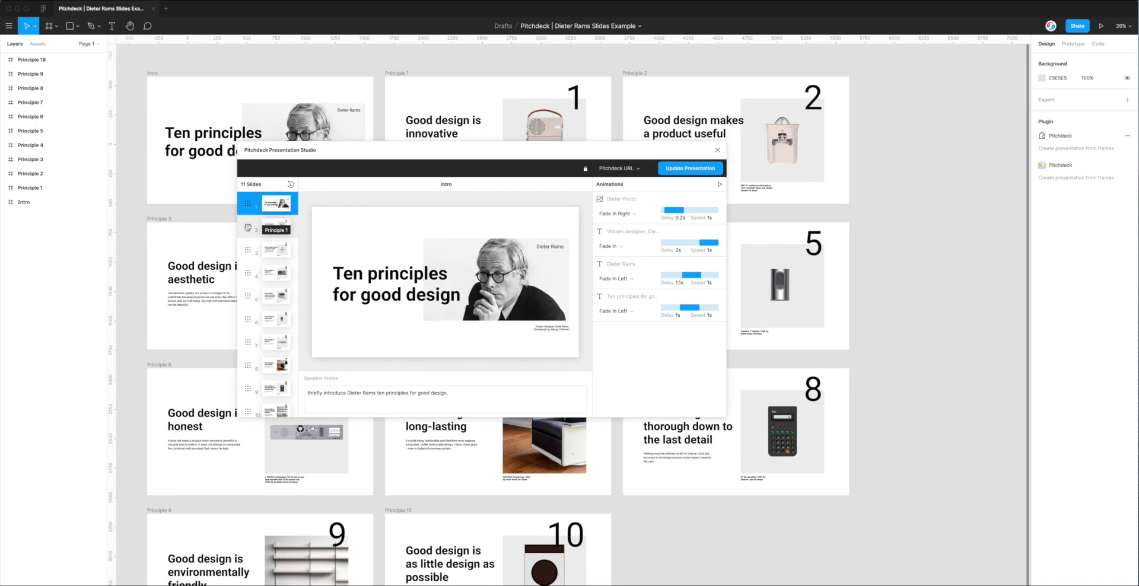
pyautogui.moveTo(248, 227); pyautogui.dragTo(248, 293)
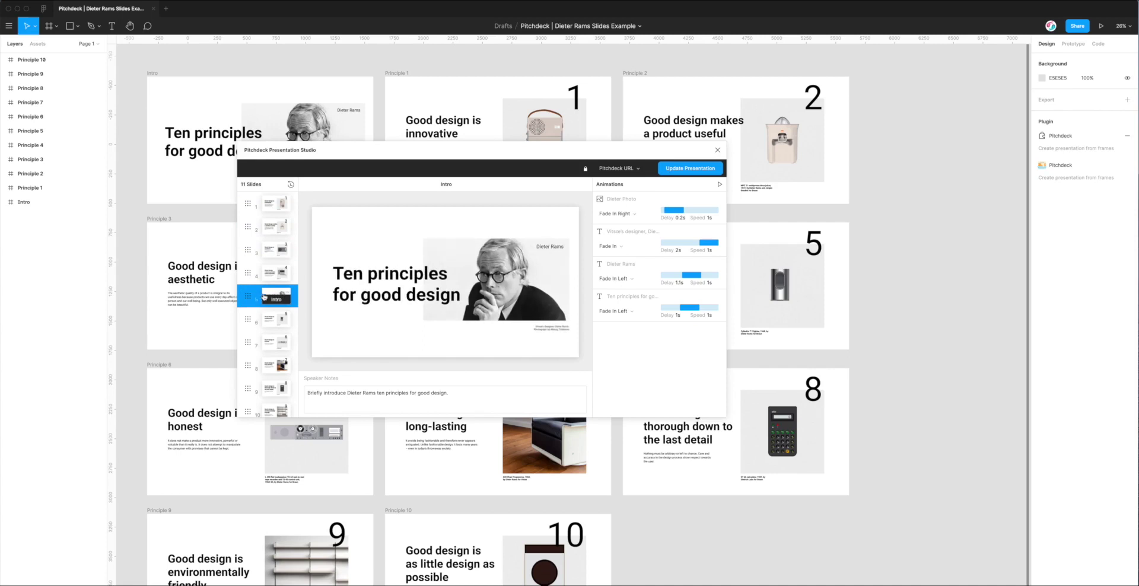
pyautogui.moveTo(248, 296); pyautogui.dragTo(264, 205)
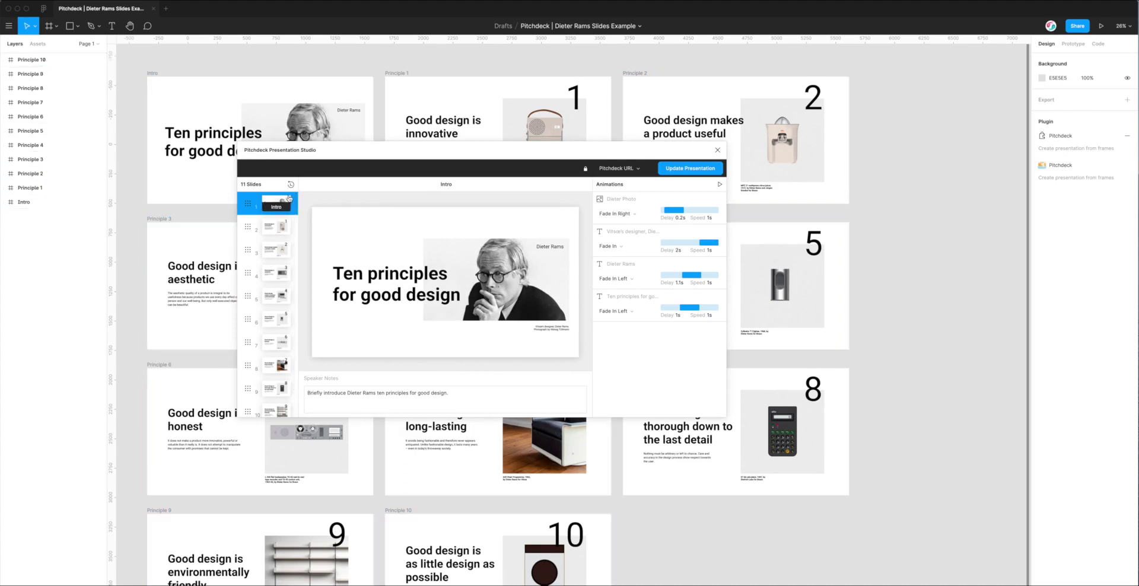
pyautogui.moveTo(248, 201); pyautogui.dragTo(248, 272)
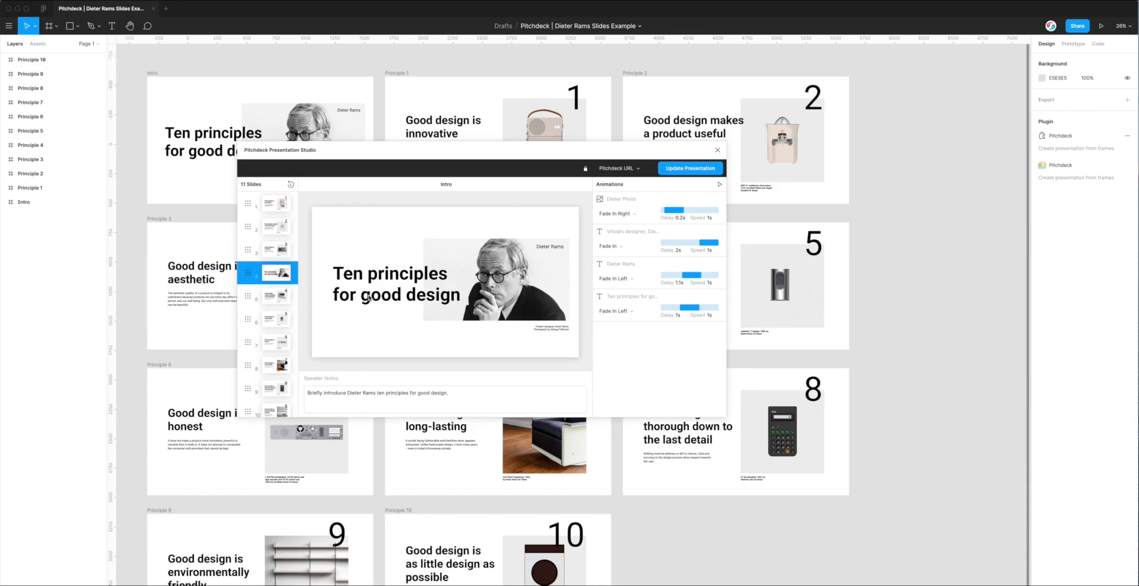
pyautogui.moveTo(246, 271); pyautogui.dragTo(274, 208)
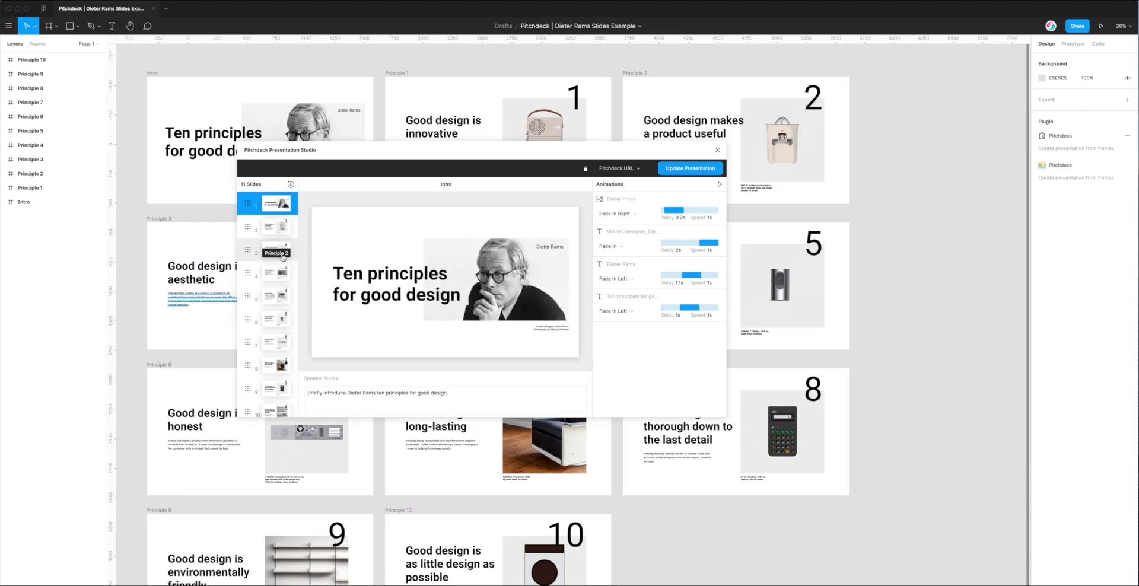
# Step: Highlight the Intro slide's speaker note in the plugin to read it, and clear the text selection
pyautogui.moveTo(432, 160); pyautogui.dragTo(443, 156)
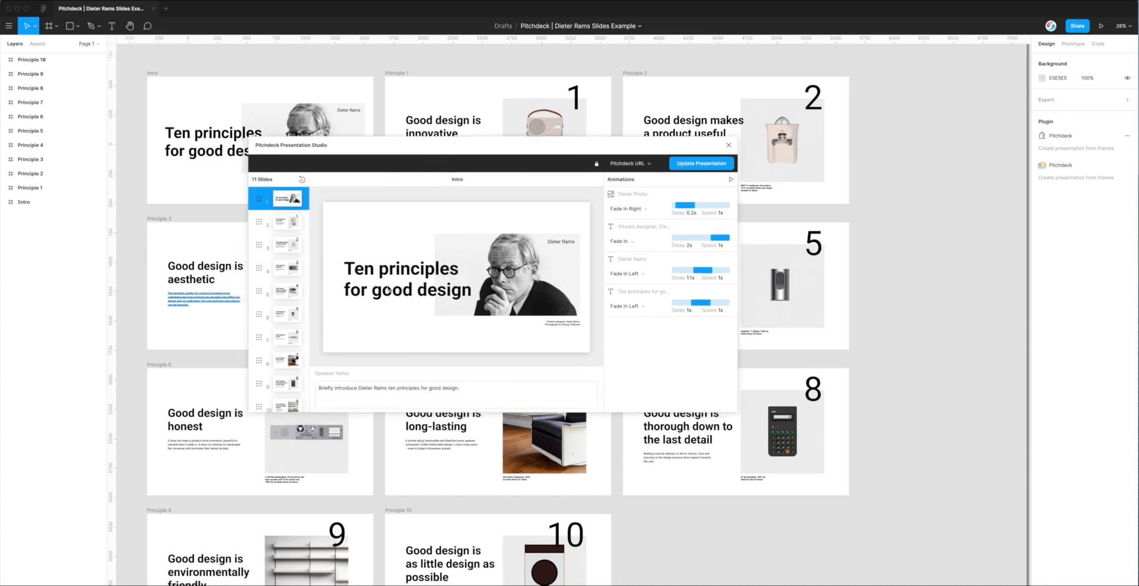
pyautogui.moveTo(479, 393); pyautogui.dragTo(320, 387)
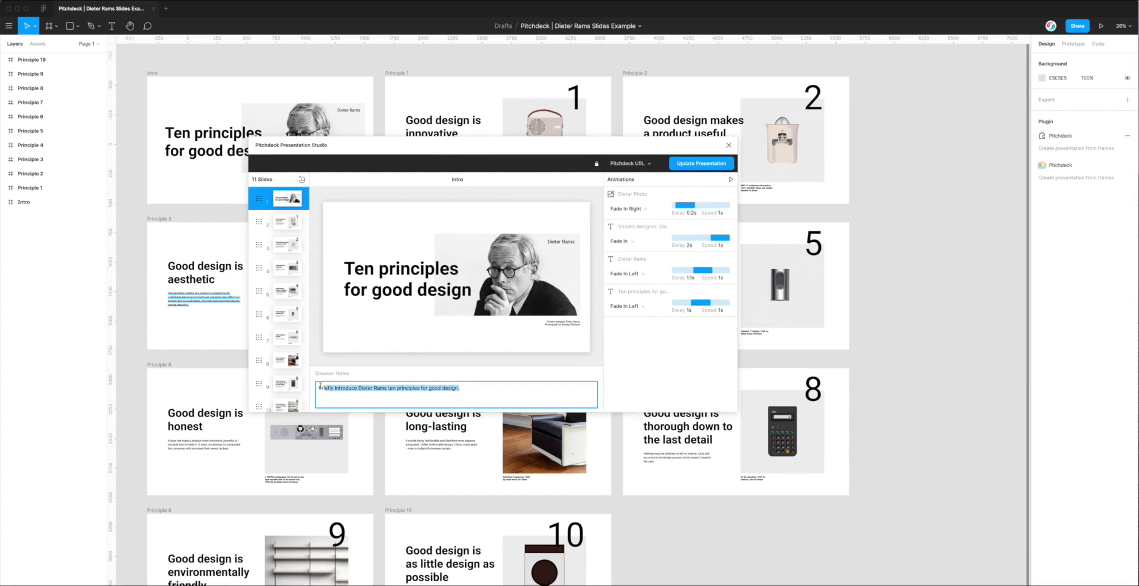
pyautogui.click(318, 388)
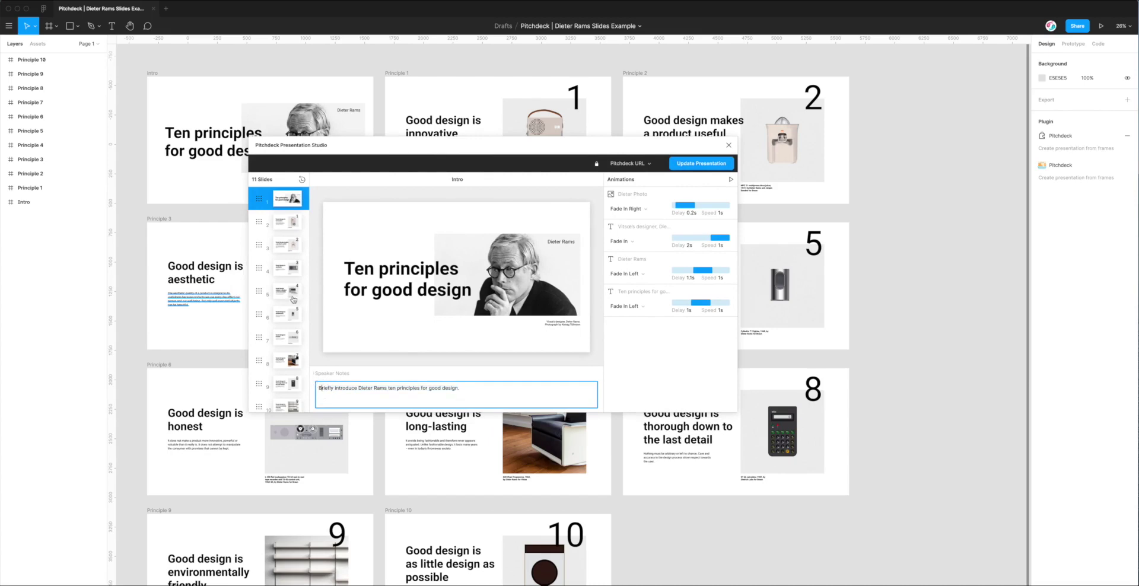
# Step: Look through the slides from Principle 1 to Principle 6 with their speaker notes
pyautogui.click(287, 222)
pyautogui.click(285, 248)
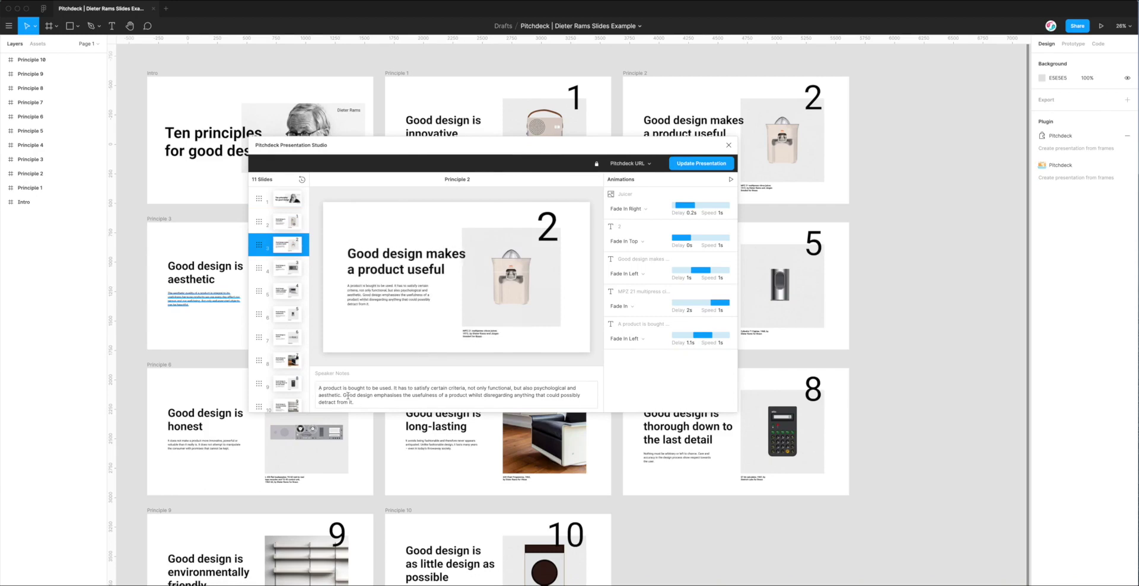
pyautogui.press('Down')
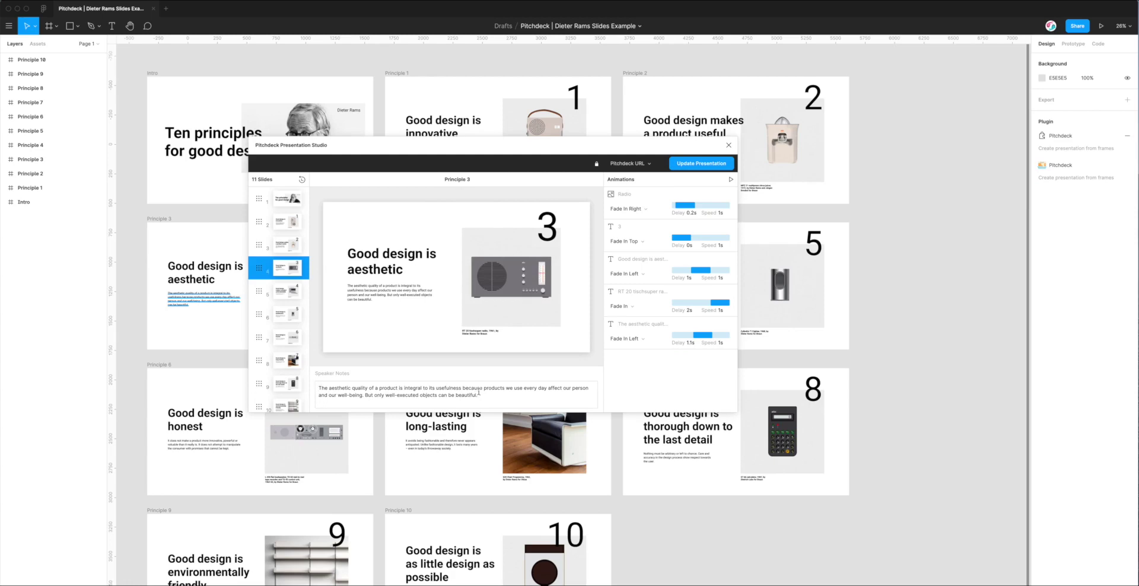
pyautogui.press('Down')
pyautogui.press('Down')
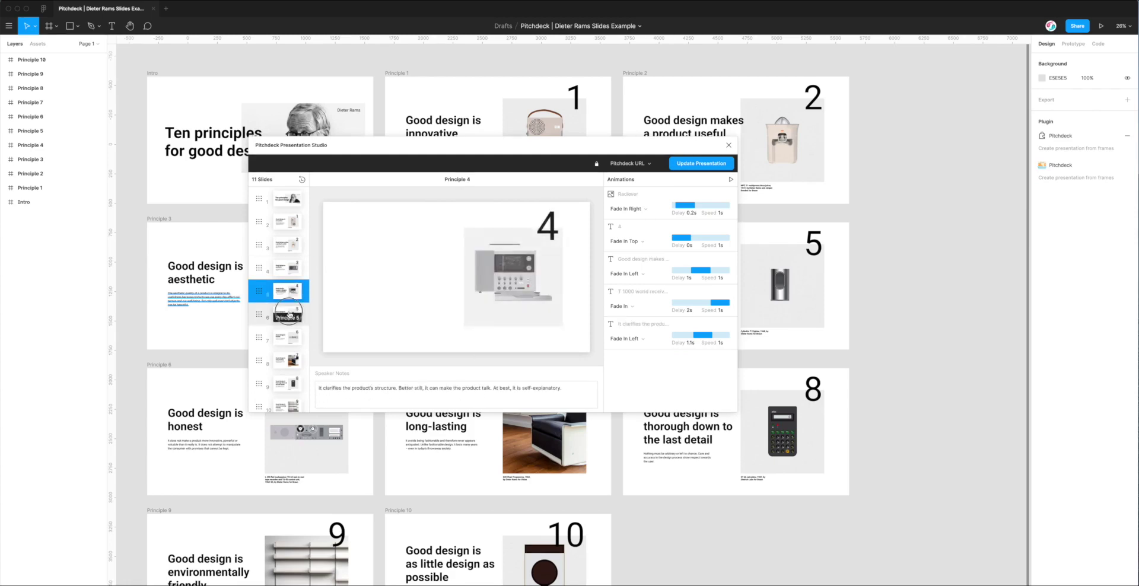
pyautogui.press('Down')
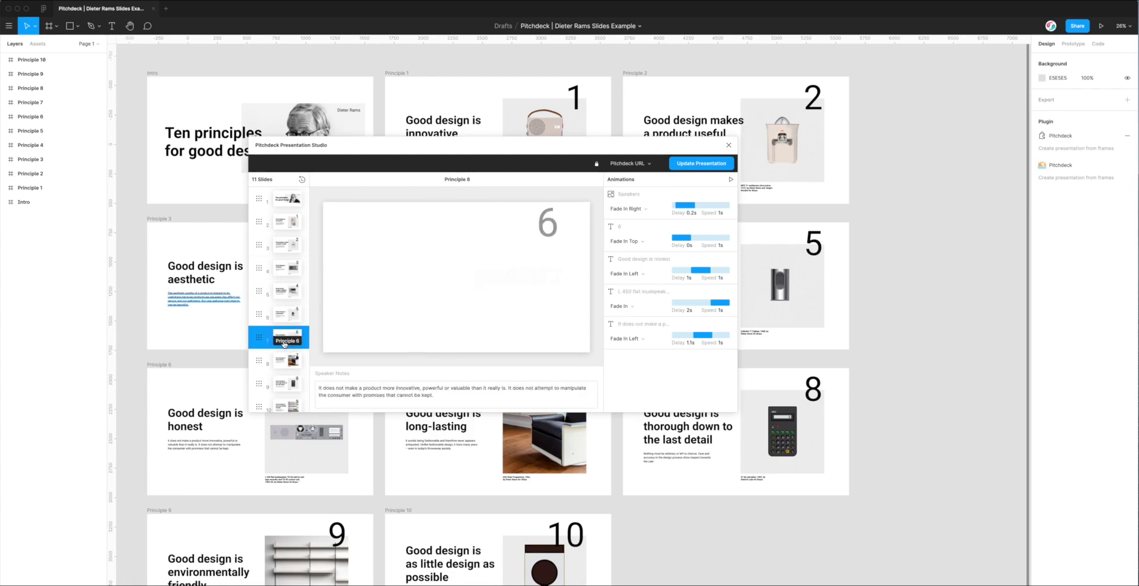
# Step: Highlight the Principle 6 speaker note to read it, and view the available export formats from the Intro slide
pyautogui.click(423, 392)
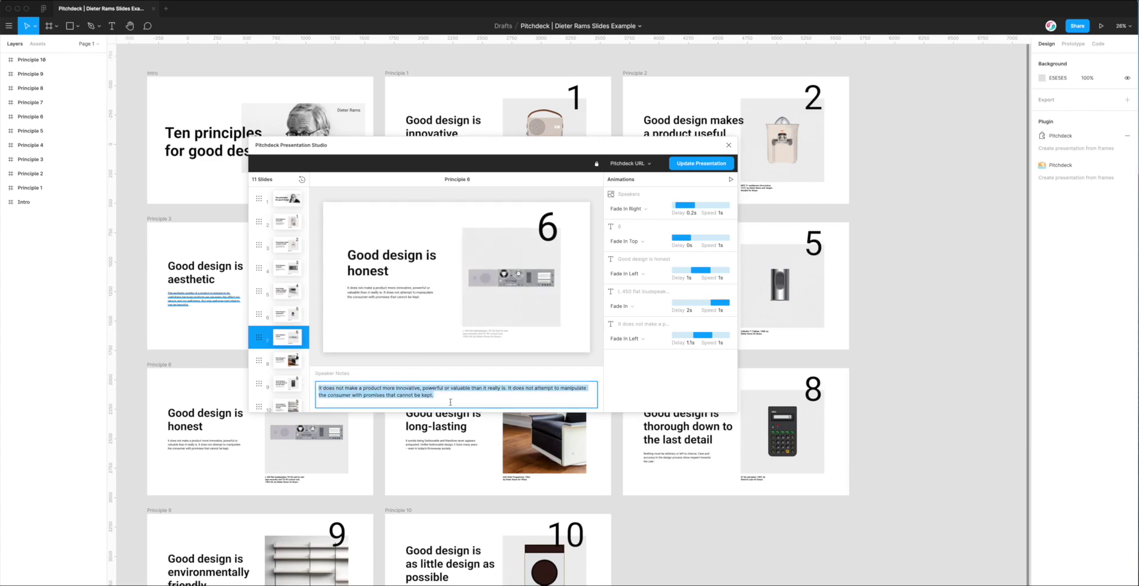
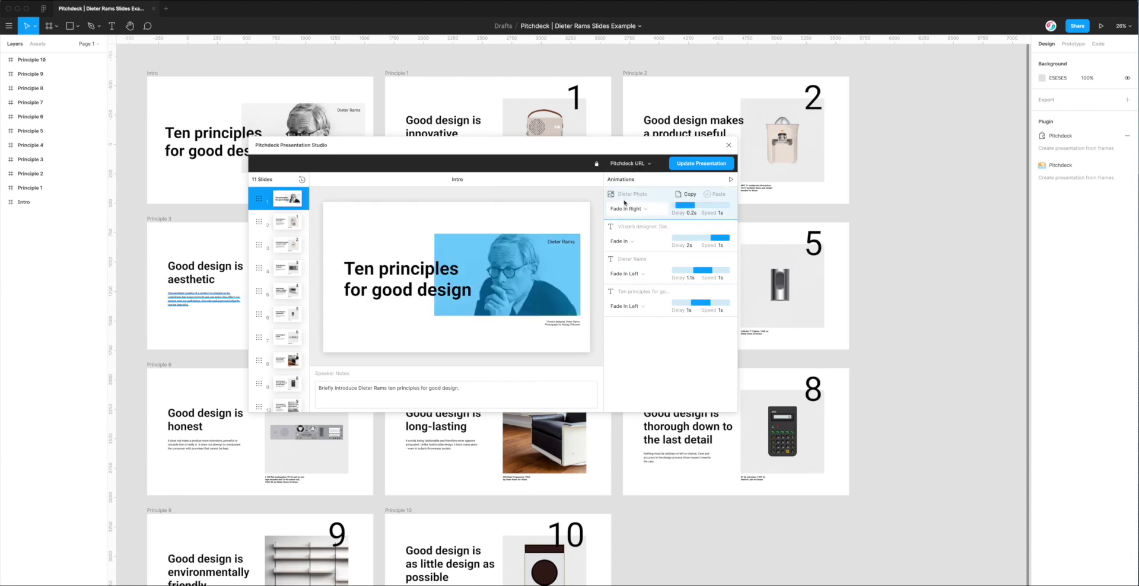
pyautogui.click(625, 164)
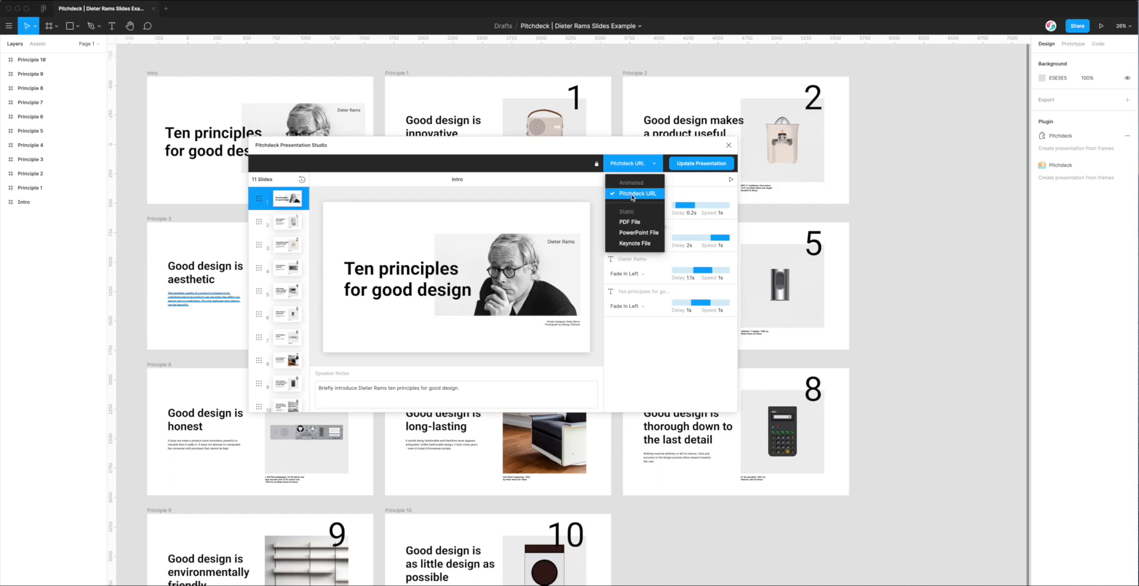
pyautogui.click(590, 199)
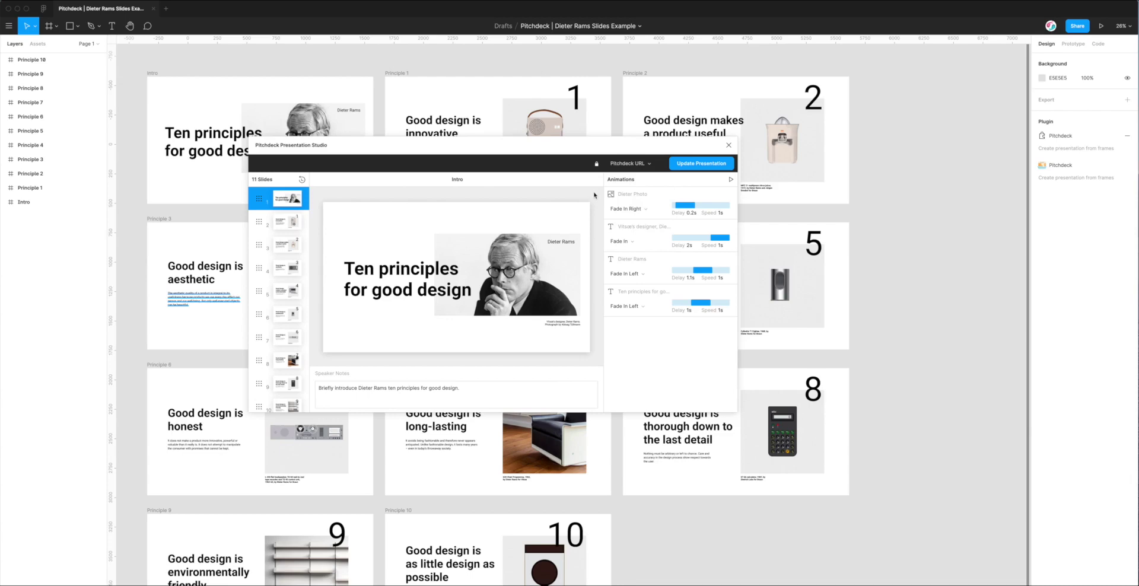
# Step: View the Principle 2 slide and reposition the plugin window to compare it with the frames on the canvas
pyautogui.moveTo(621, 197)
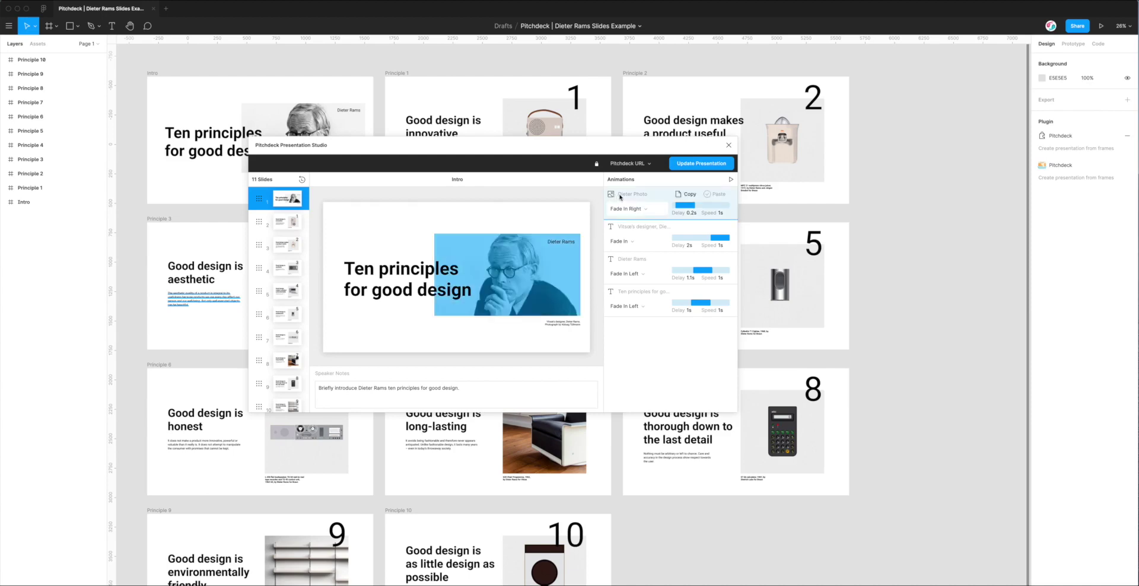
pyautogui.moveTo(634, 228)
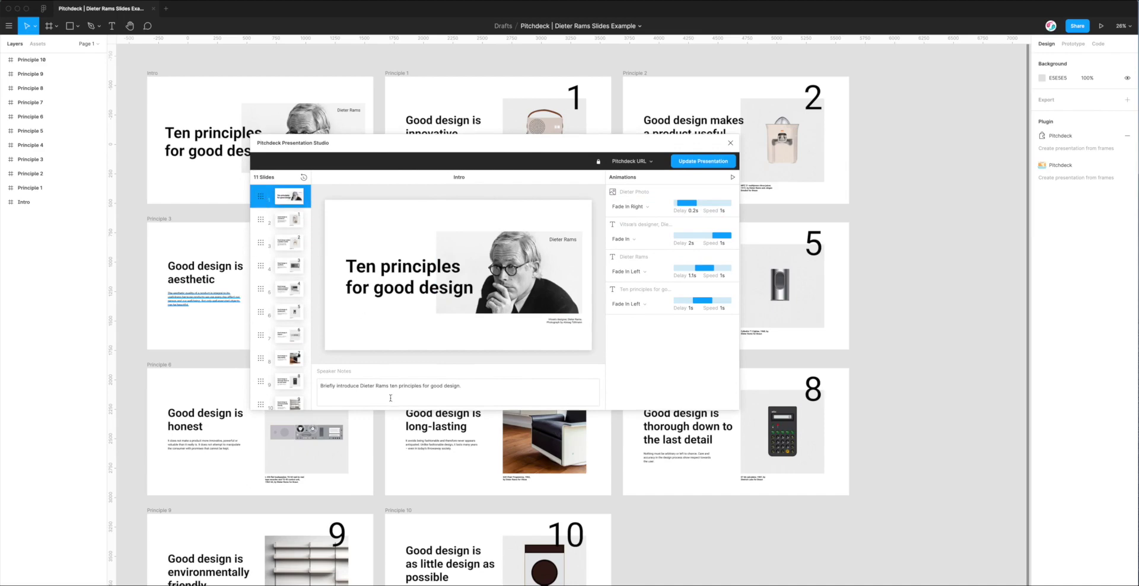
pyautogui.press('Down')
pyautogui.press('Down')
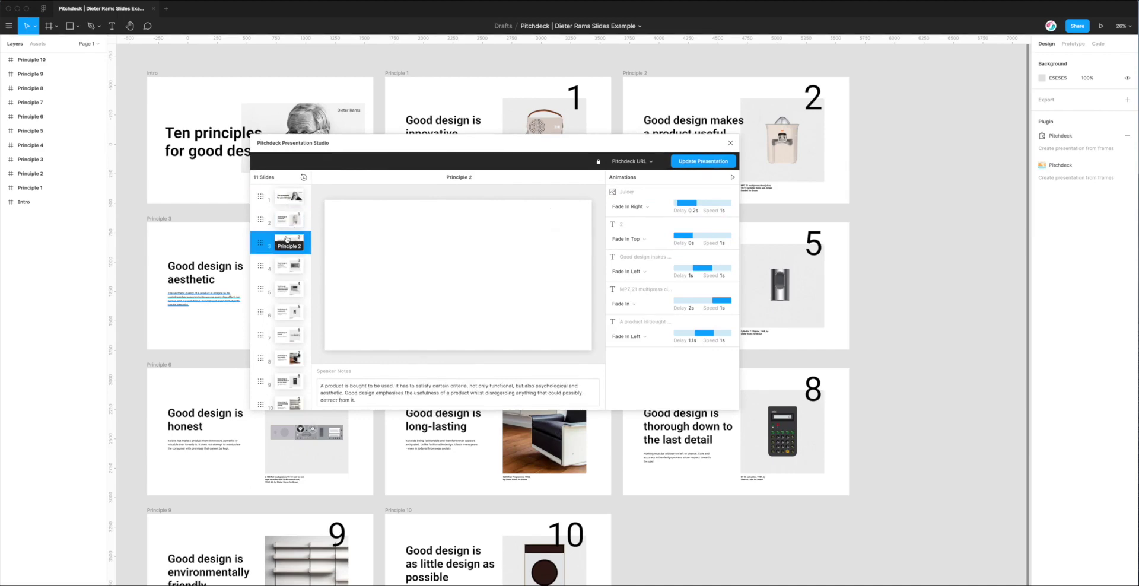
pyautogui.moveTo(419, 143); pyautogui.dragTo(573, 266)
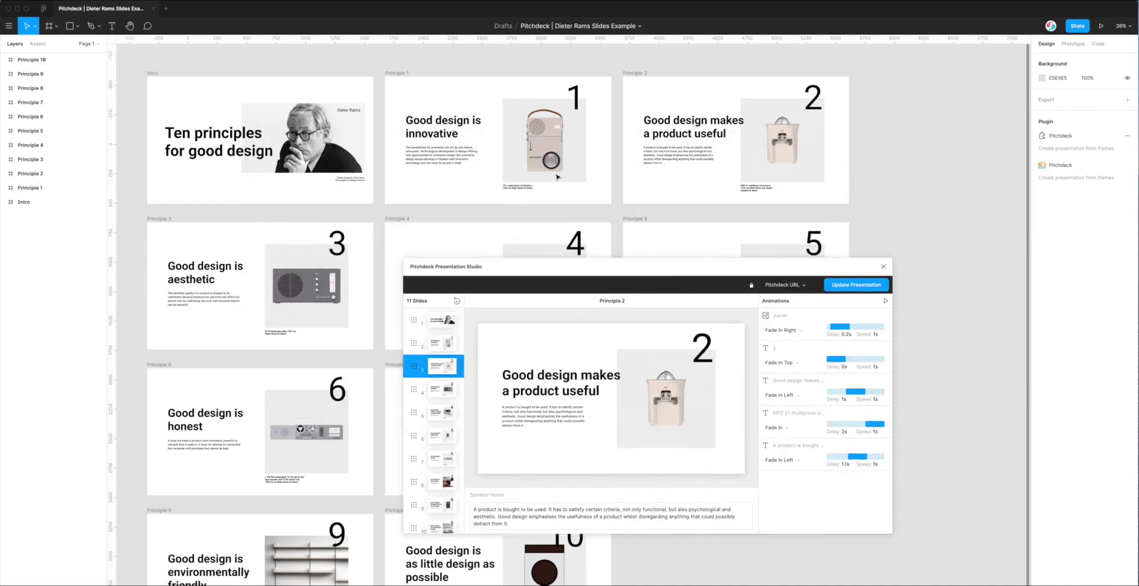
pyautogui.moveTo(587, 267); pyautogui.dragTo(446, 179)
pyautogui.moveTo(567, 189); pyautogui.dragTo(552, 168)
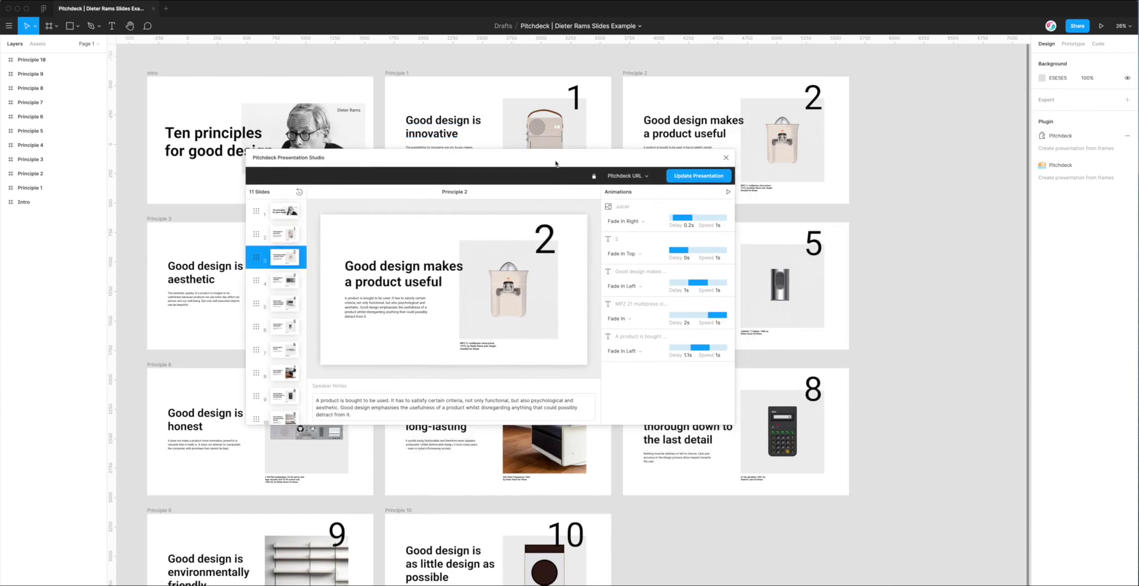
pyautogui.moveTo(554, 159); pyautogui.dragTo(558, 150)
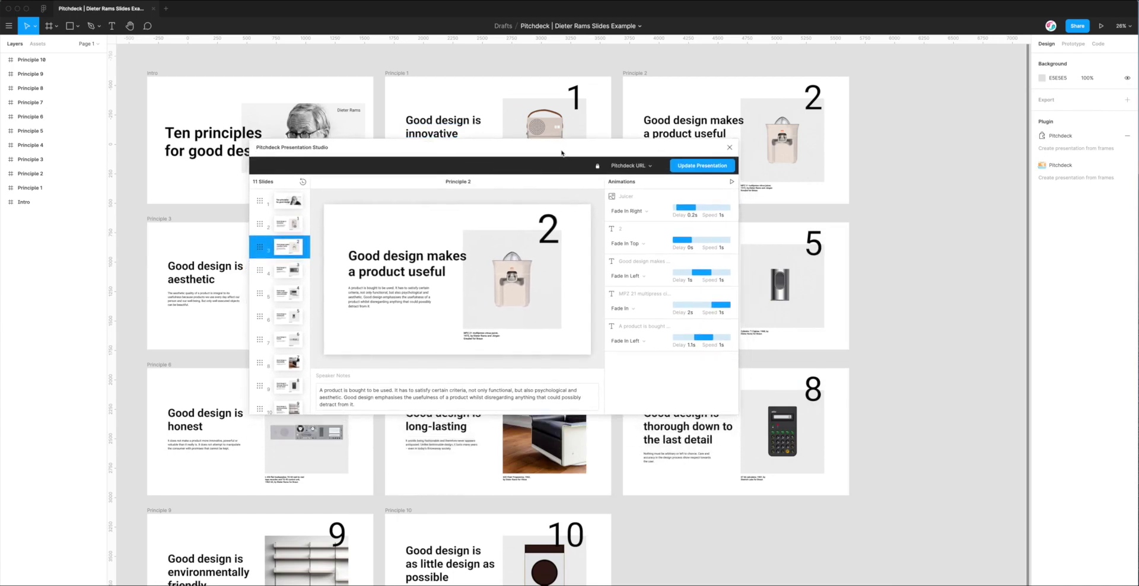
# Step: Set the export format to PowerPoint File and export the slides
pyautogui.click(629, 167)
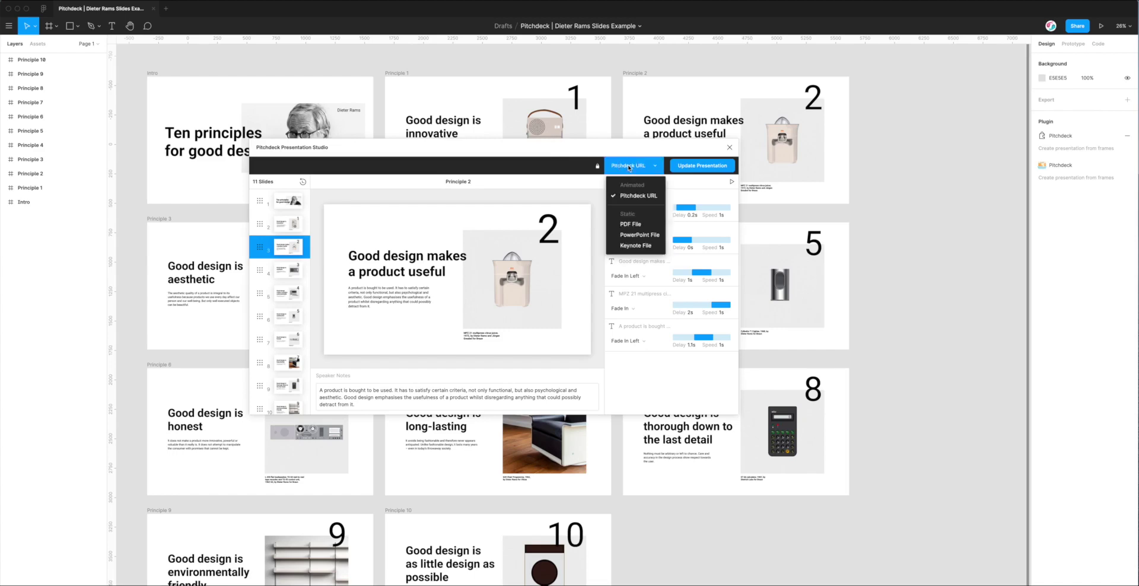
pyautogui.click(629, 238)
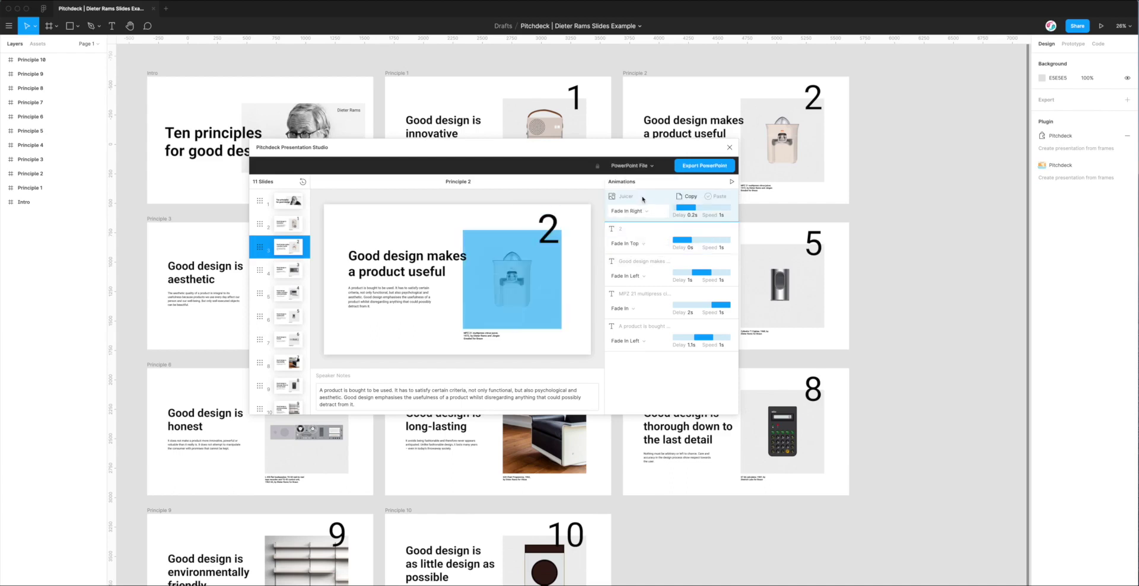
pyautogui.click(706, 168)
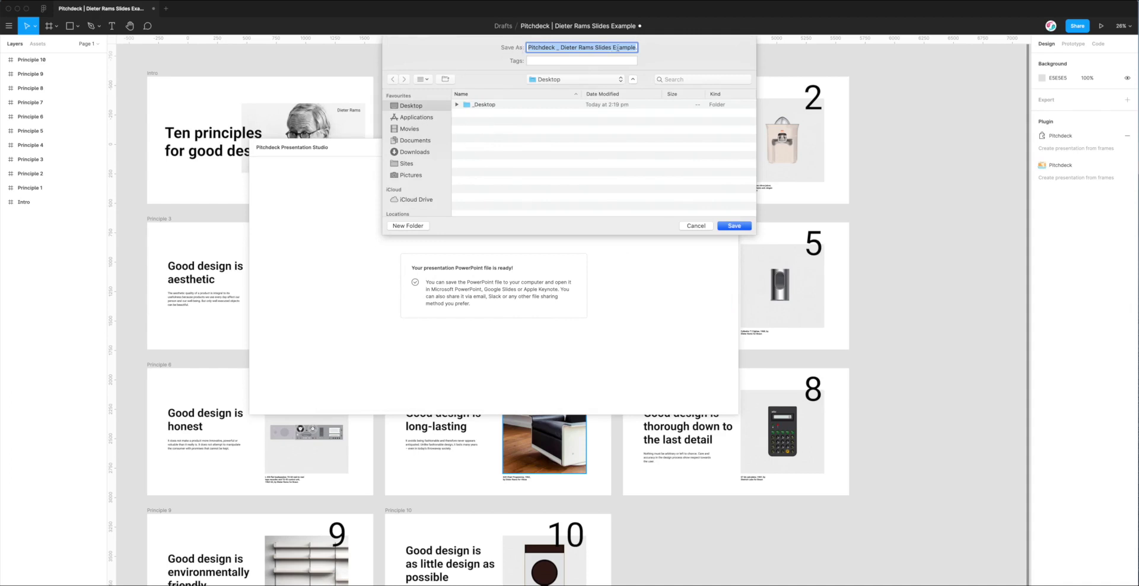
# Step: Remove the "Pitchdeck _" prefix from the export's file name and save Dieter Rams Slides Example to the Desktop
pyautogui.click(560, 47)
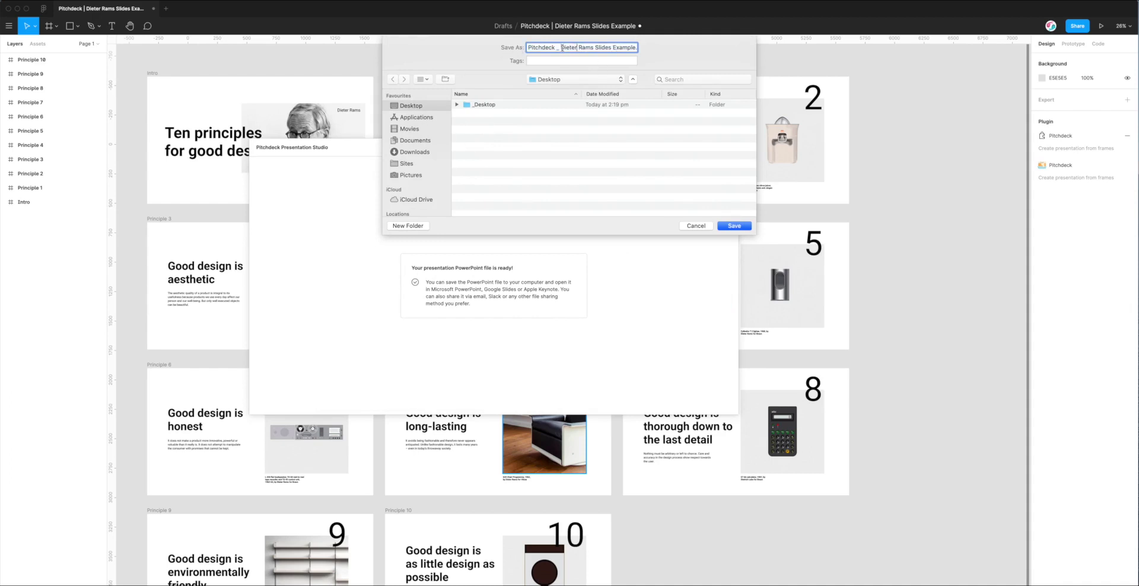
pyautogui.moveTo(561, 47); pyautogui.dragTo(525, 48)
pyautogui.press('BackSpace')
pyautogui.click(735, 226)
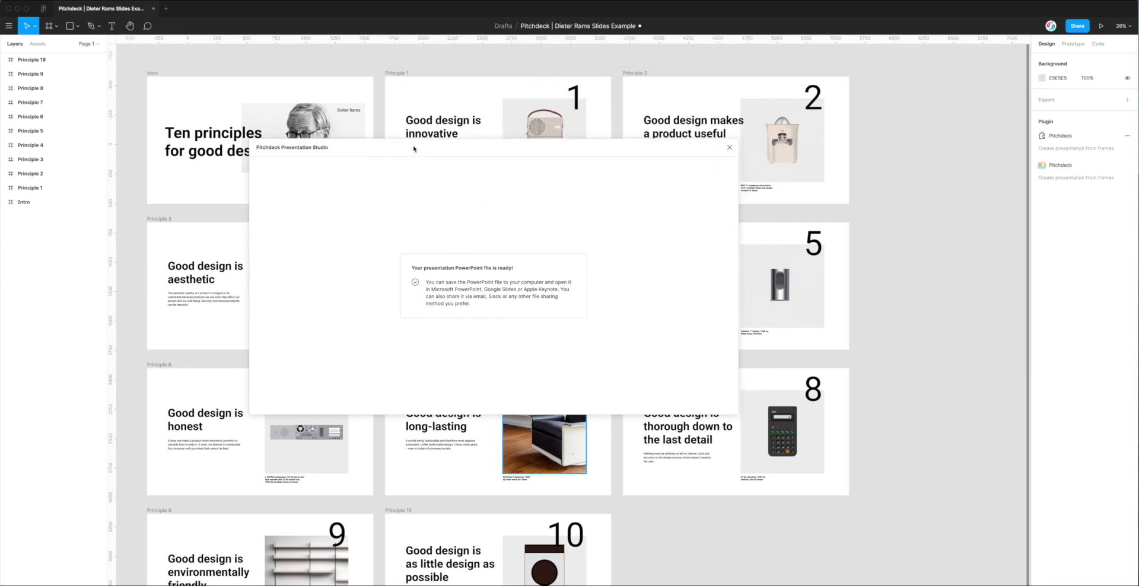
# Step: Switch to the untitled Google Slides presentation and upload Dieter Rams Slides Example.pptx from the desktop as the file to open
pyautogui.click(17, 11)
pyautogui.moveTo(427, 43); pyautogui.dragTo(451, 36)
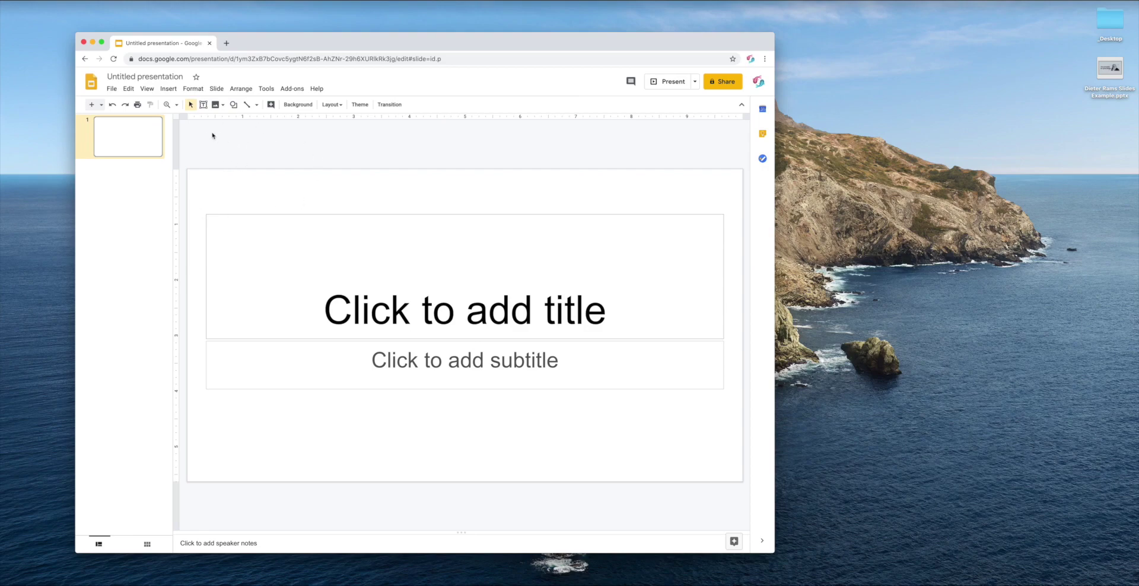
pyautogui.click(113, 90)
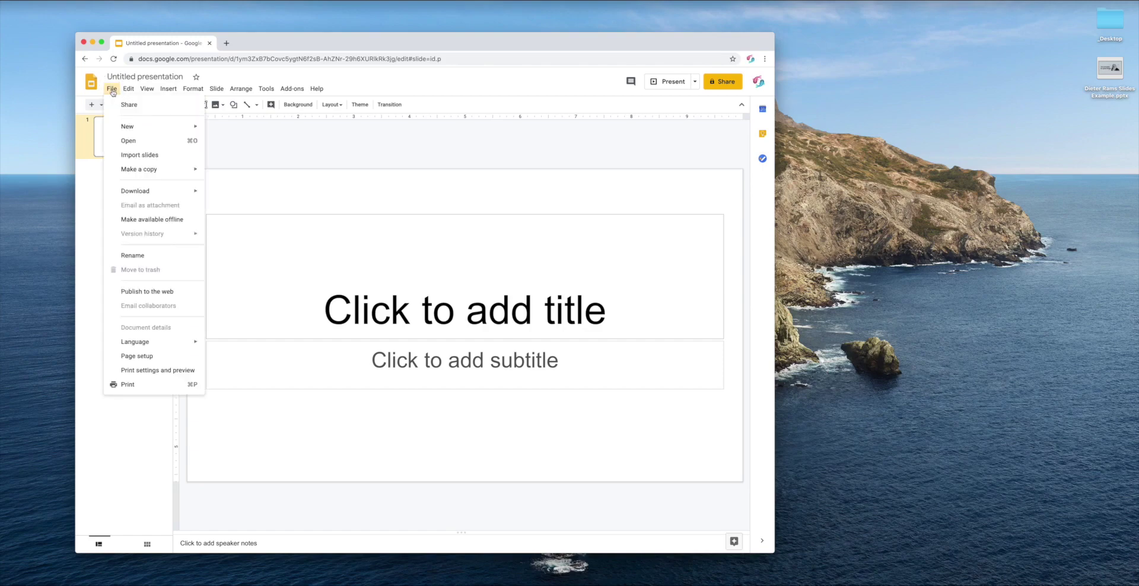
pyautogui.click(131, 142)
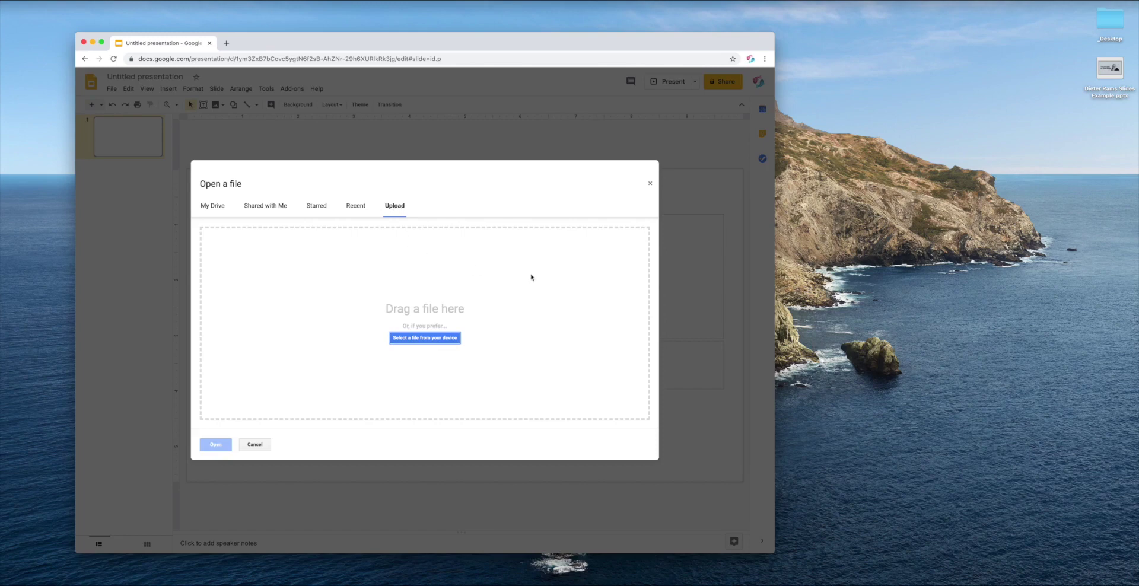
pyautogui.moveTo(1104, 89); pyautogui.dragTo(1064, 102)
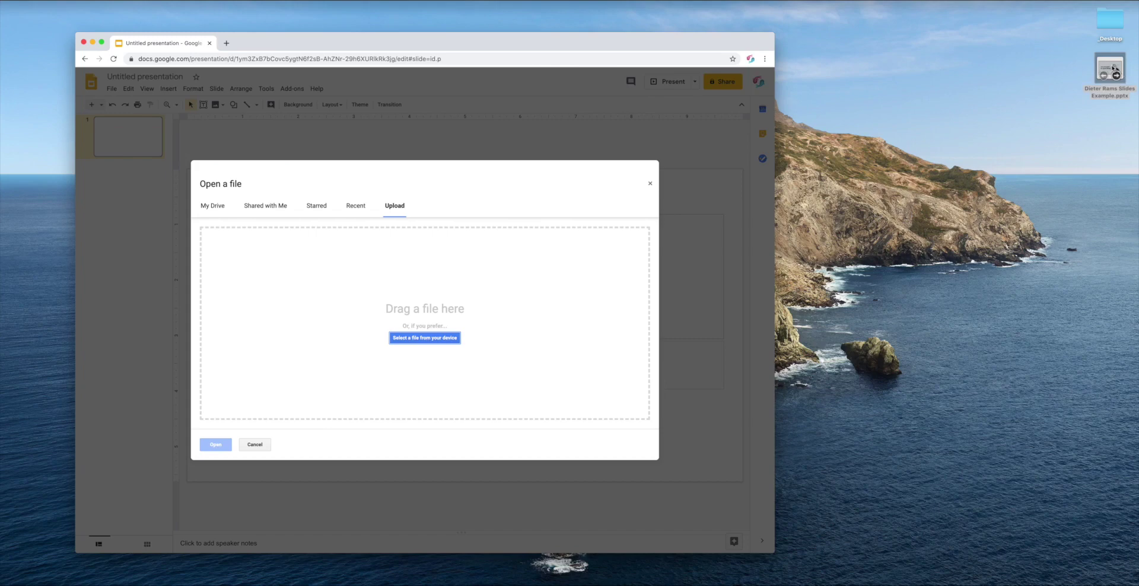
pyautogui.moveTo(1113, 69); pyautogui.dragTo(428, 260)
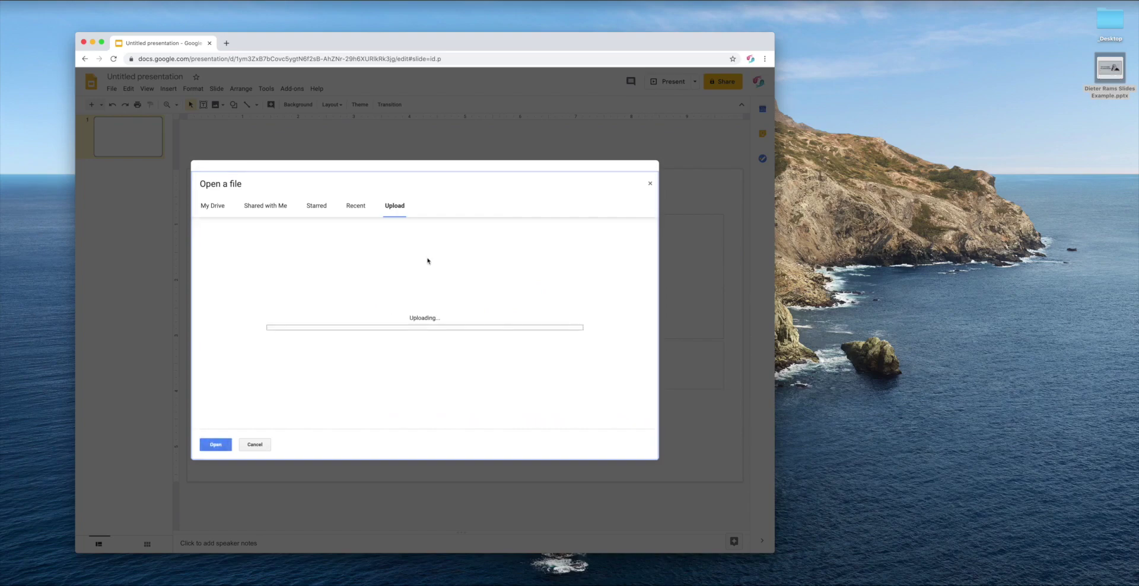